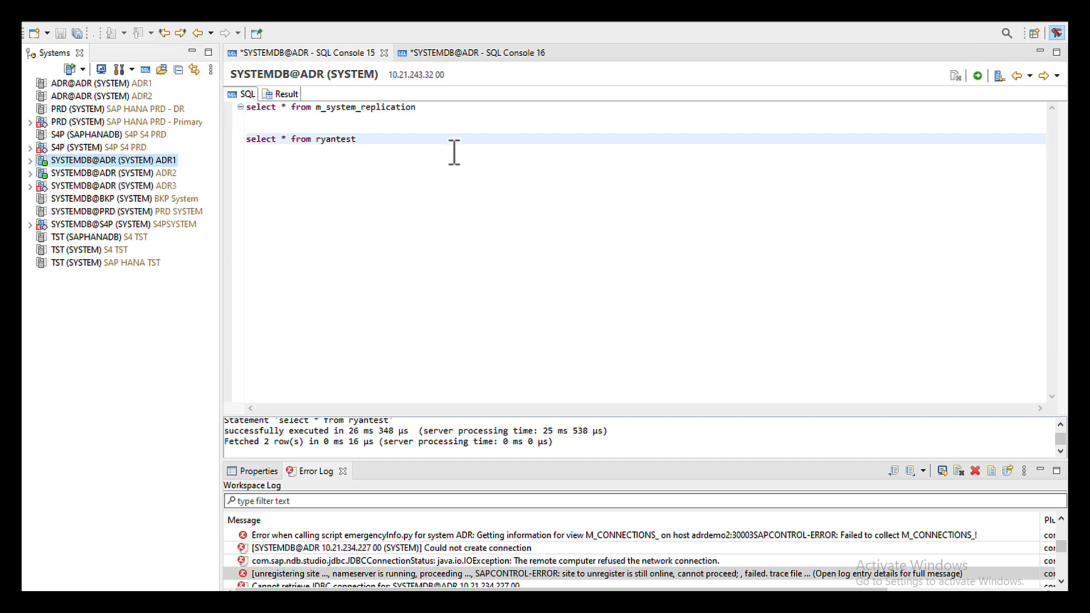
Run only the "select * from m_system_replication" statement on ADR1 to check the replication status
click(443, 111)
triple_click(307, 106)
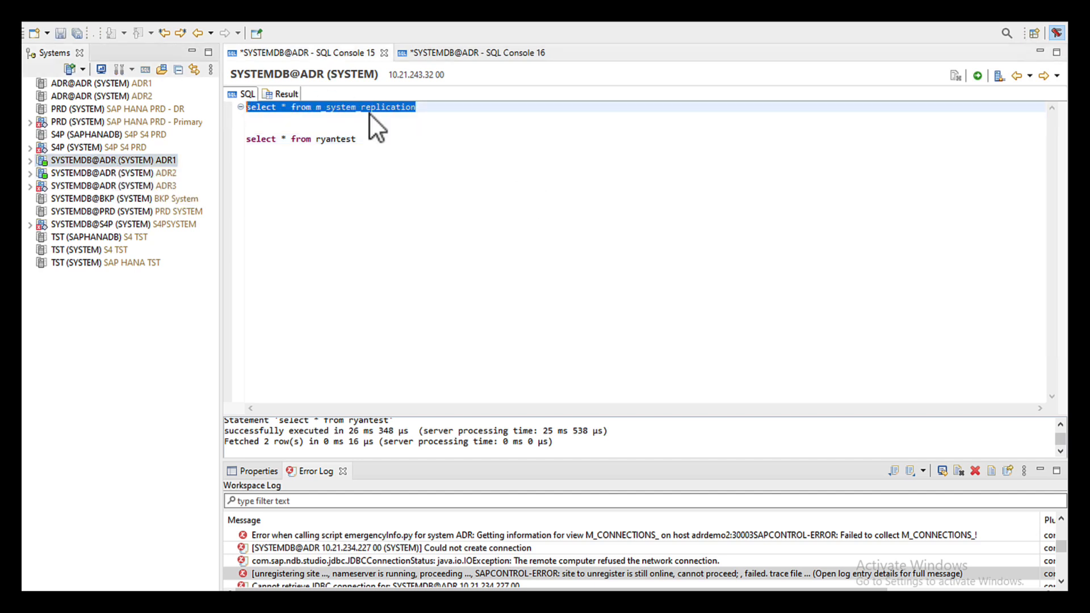
click(977, 75)
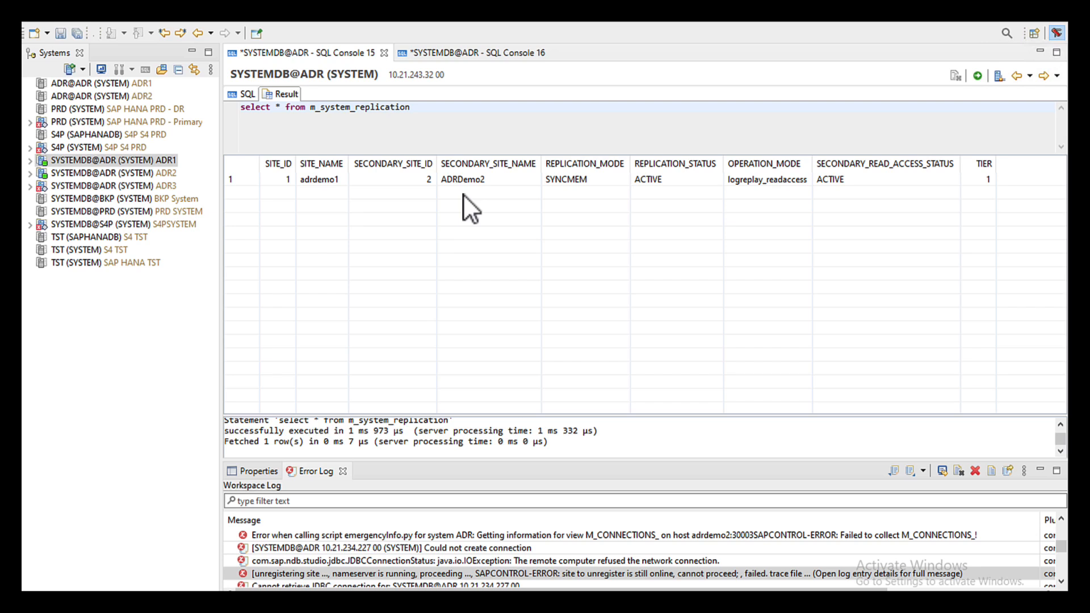
Run only the "select * from ryantest" statement on ADR1 to view the table's rows
click(240, 93)
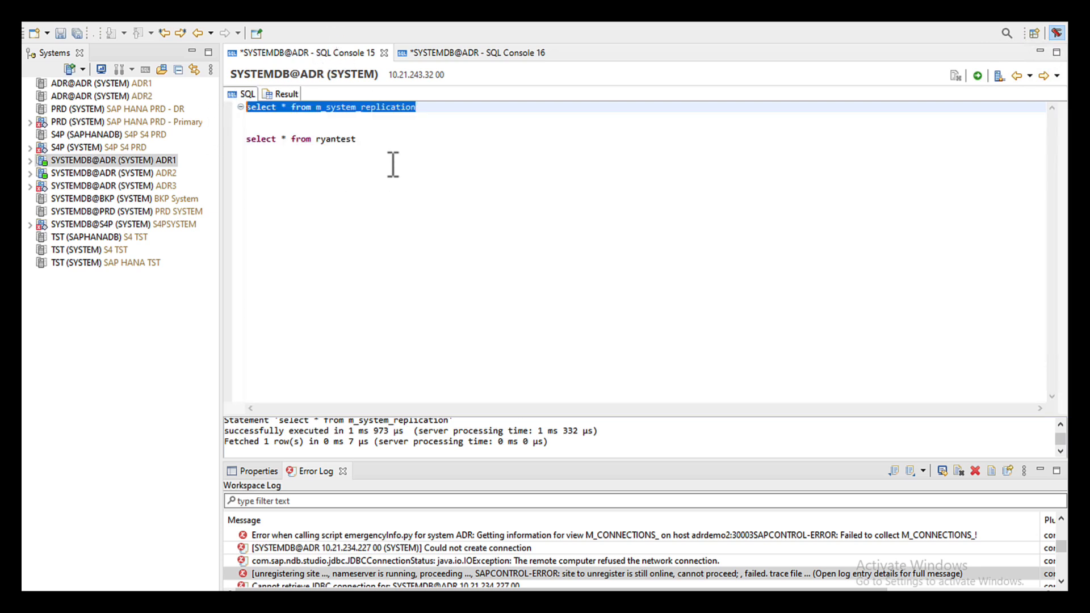
drag(373, 143, 222, 138)
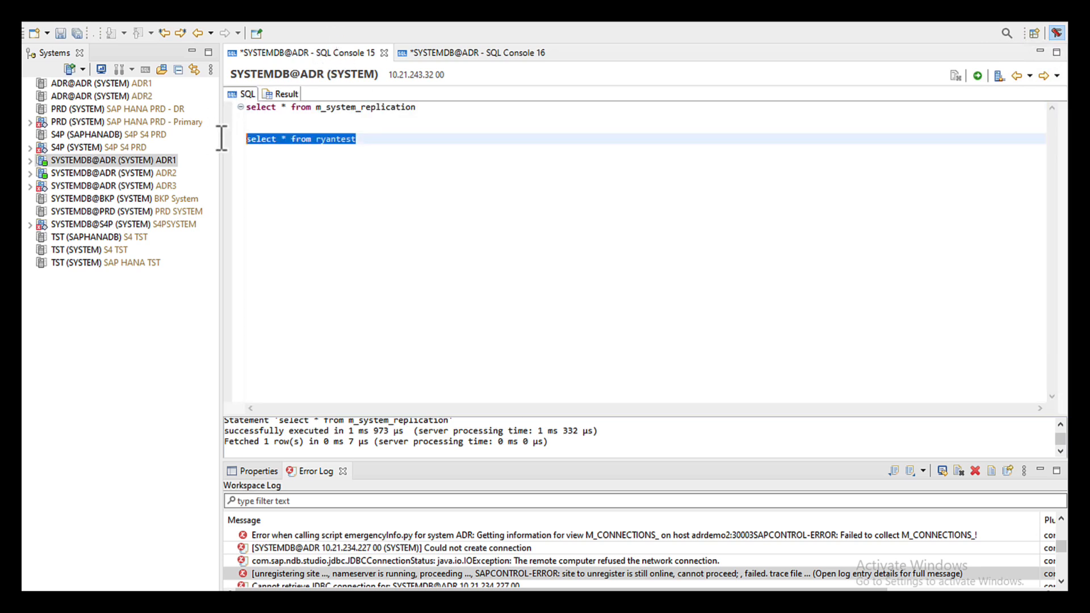
click(977, 76)
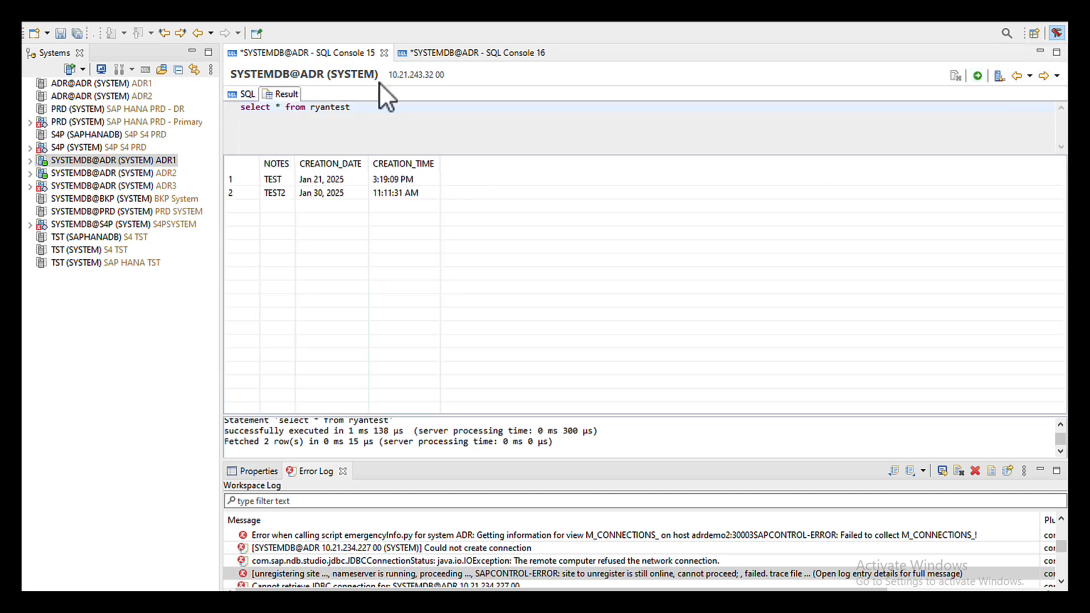
In SQL Console 16, change the inserted note value to 'LIVE DEMO TEST' and execute the insert into ryantest
click(480, 54)
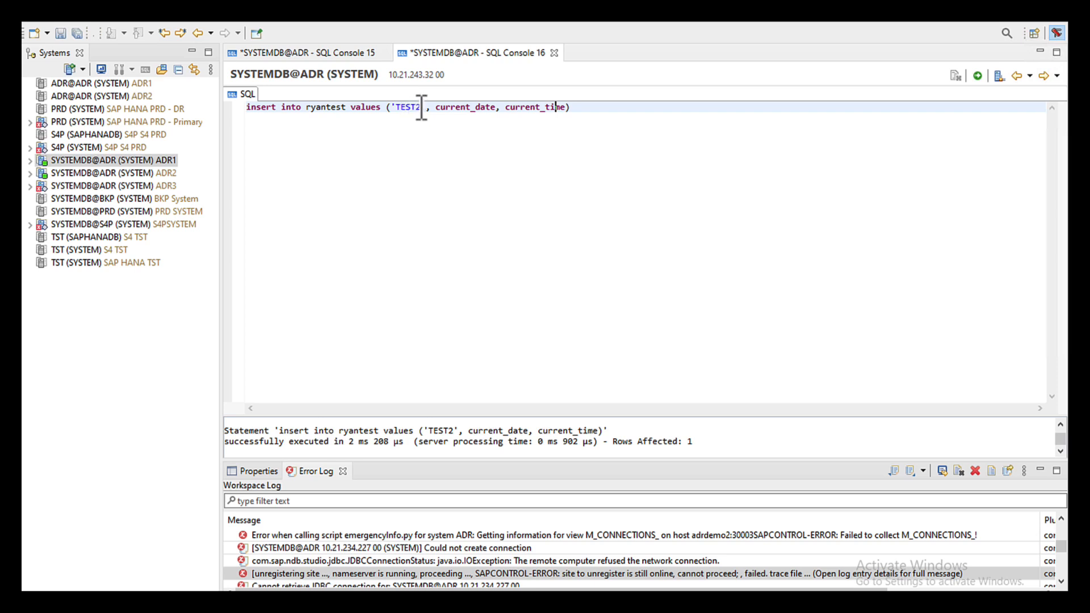
drag(421, 107, 400, 108)
text(LIVE DEMO TE)
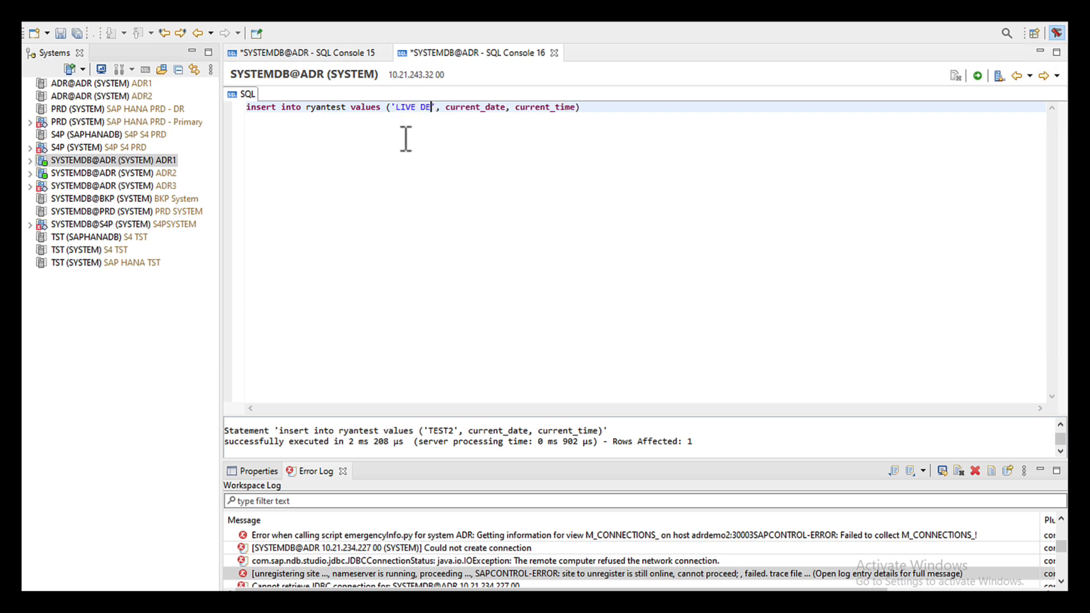
text(ST)
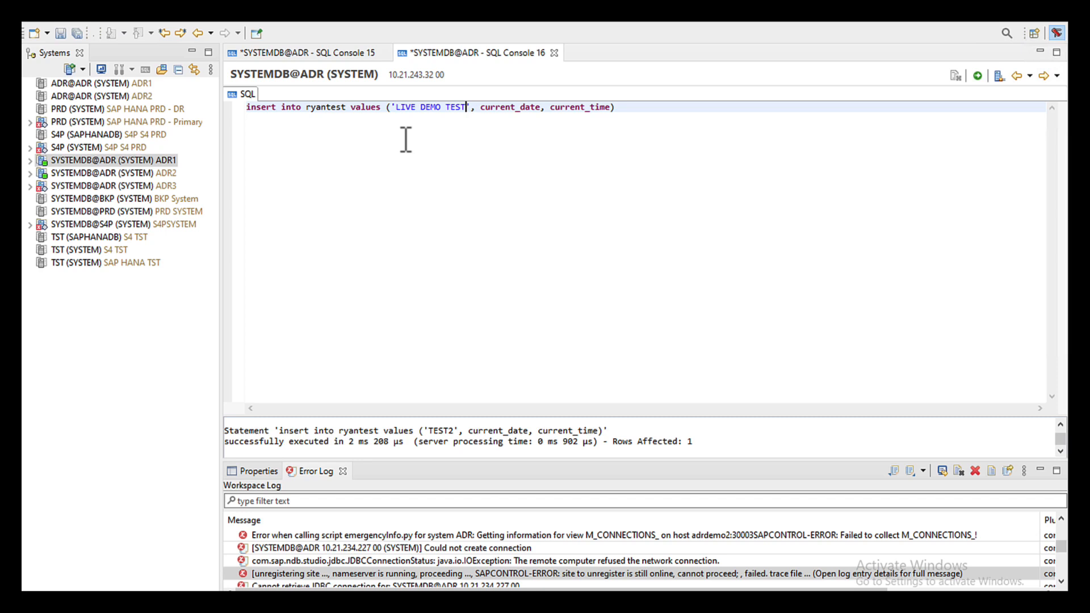
key(End)
click(979, 76)
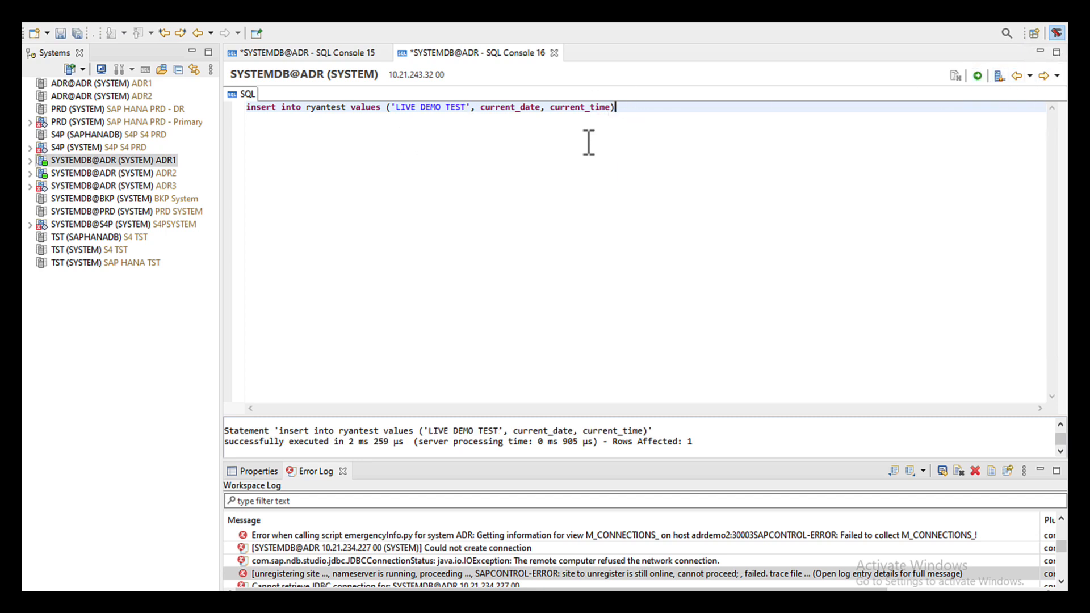
Rerun the ryantest query in SQL Console 15 and widen the NOTES column to show its full text
click(126, 174)
click(125, 161)
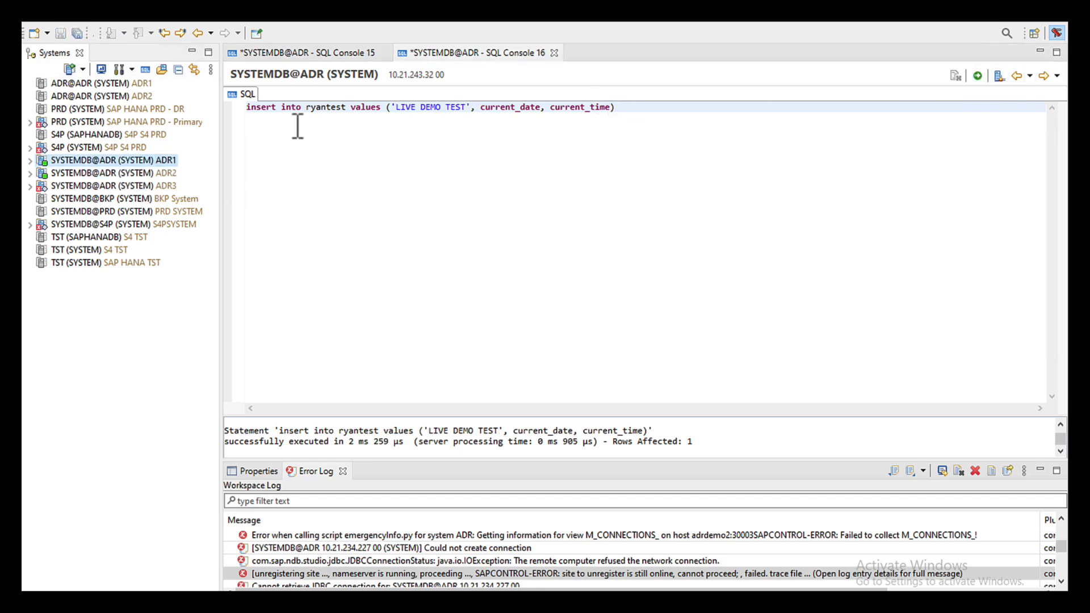
click(291, 53)
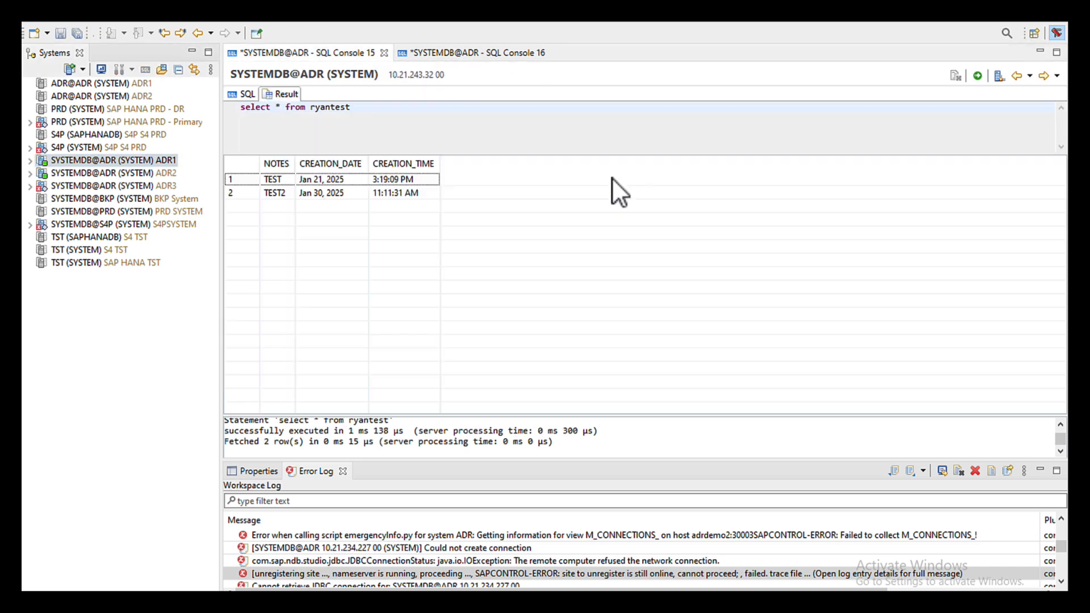
click(977, 76)
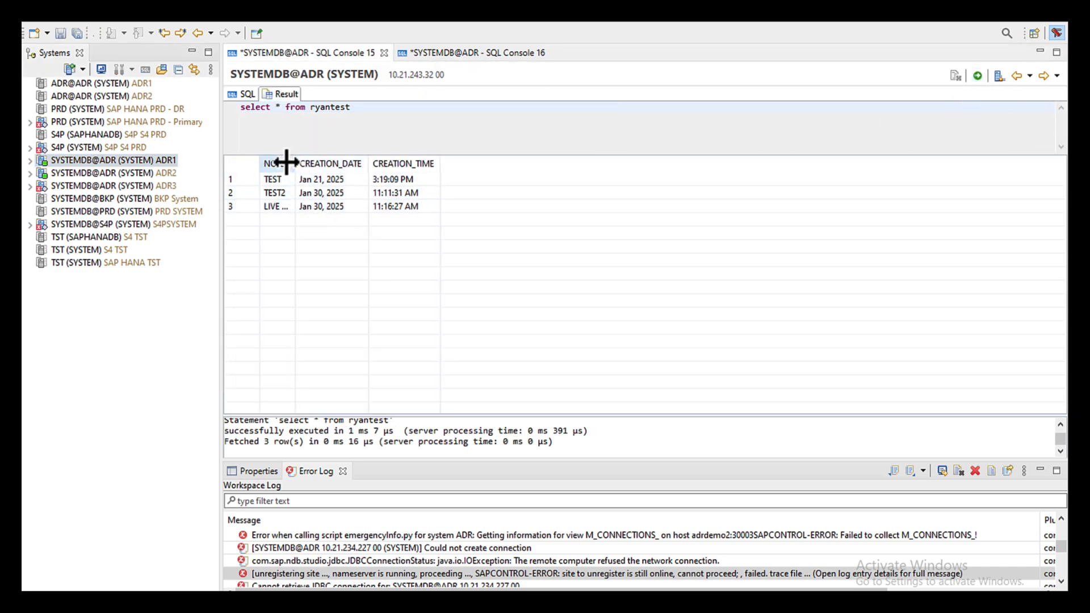
drag(294, 163, 339, 162)
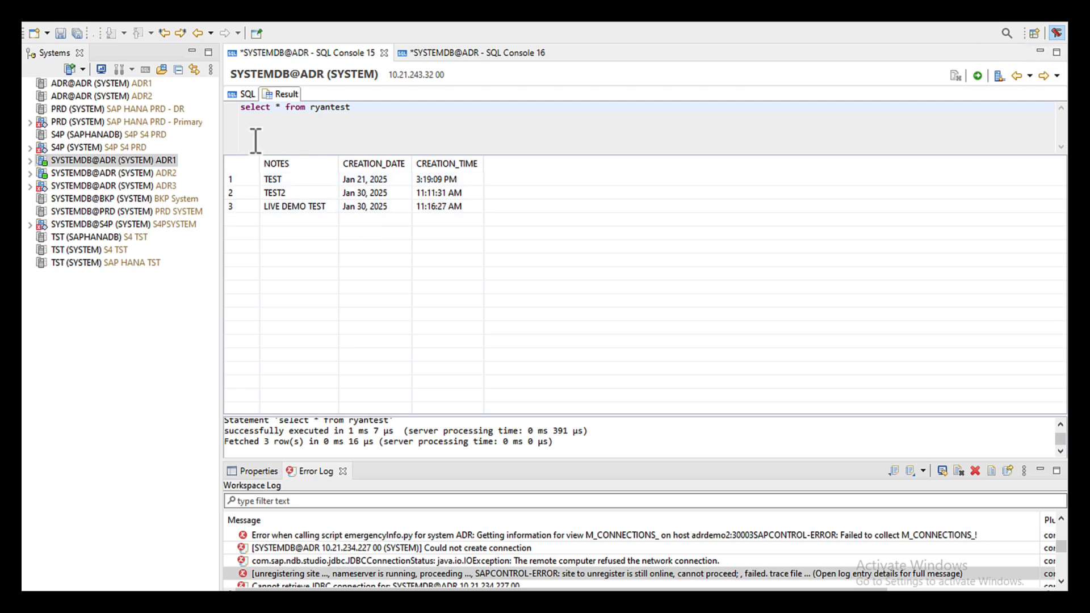
Open an SQL console on SYSTEMDB@ADR ADR2, run "select * from ryantest" and widen the NOTES column
right_click(134, 175)
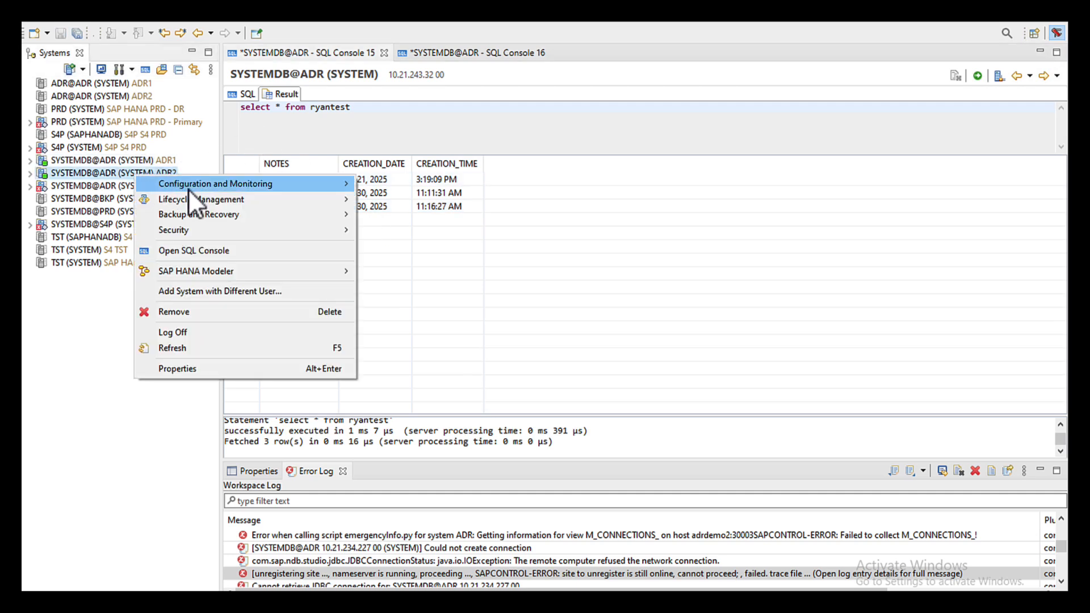
mouse_move(190, 186)
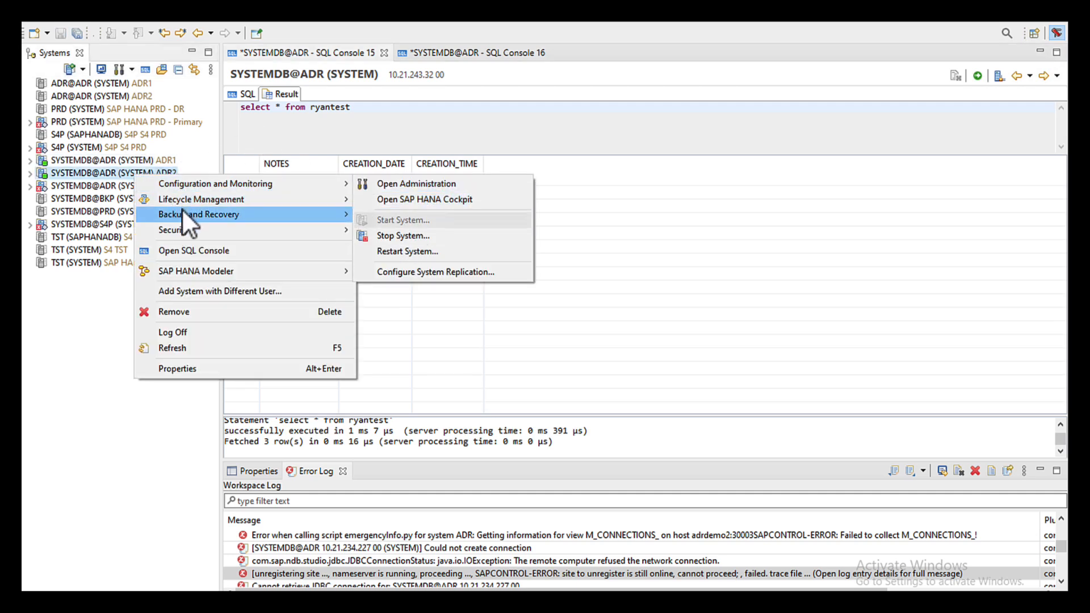
click(281, 253)
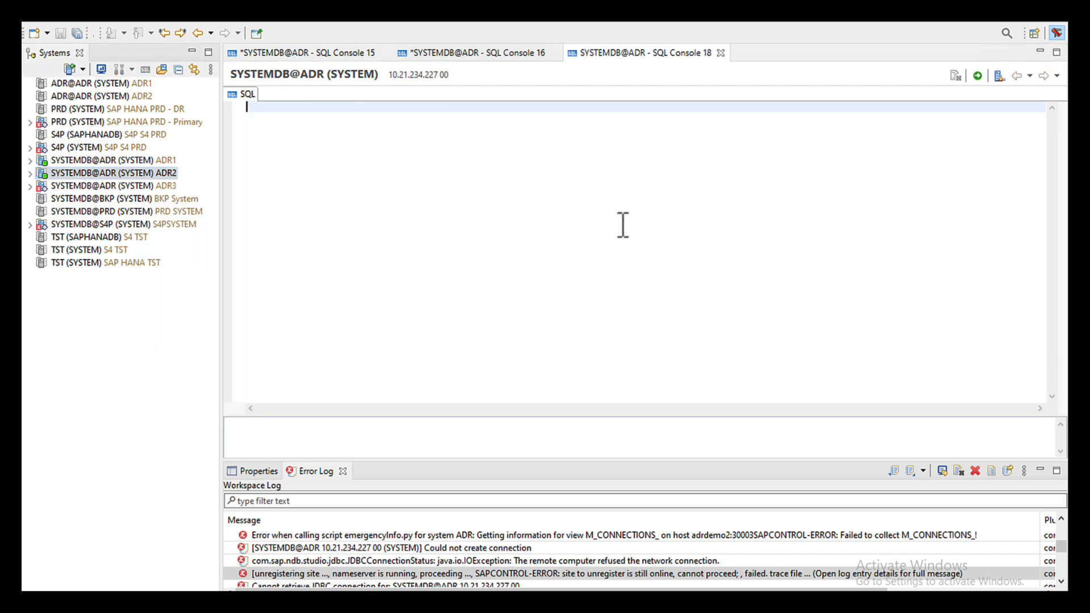
text(select * from r)
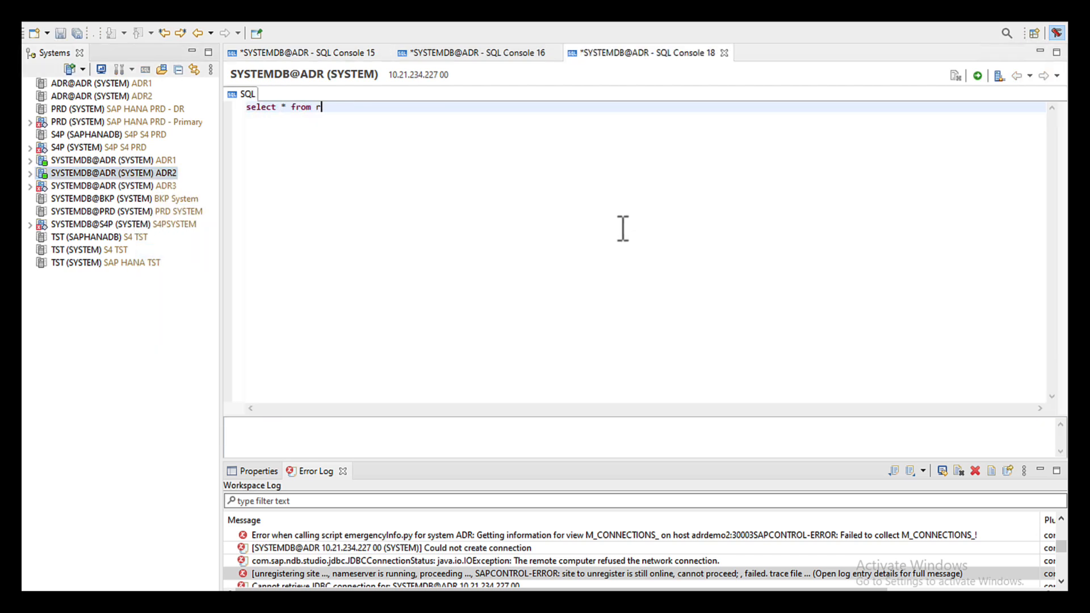
text(yantest)
click(977, 76)
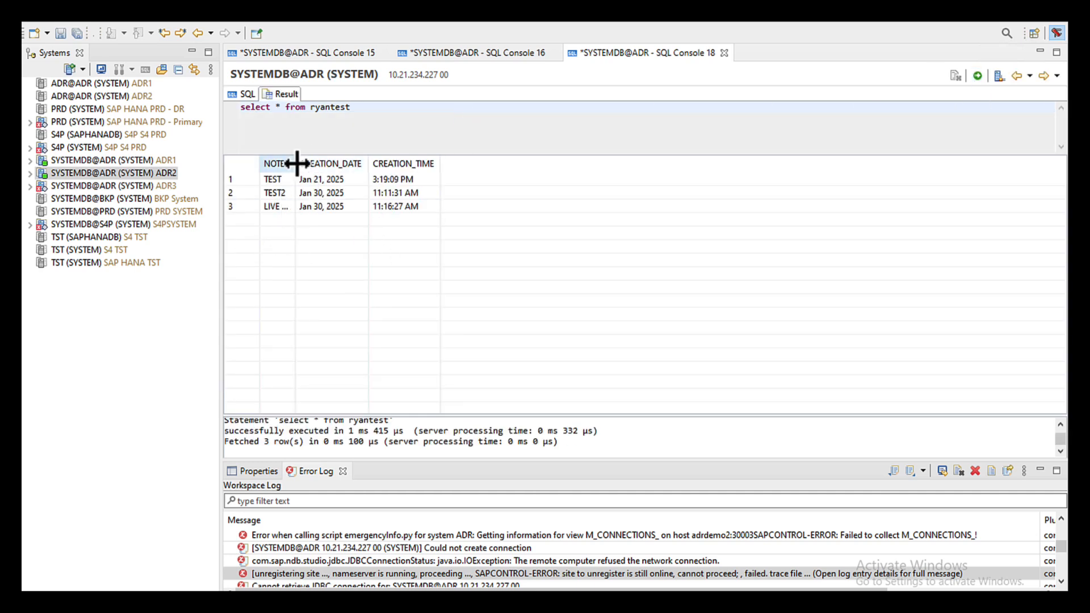
drag(295, 163, 367, 163)
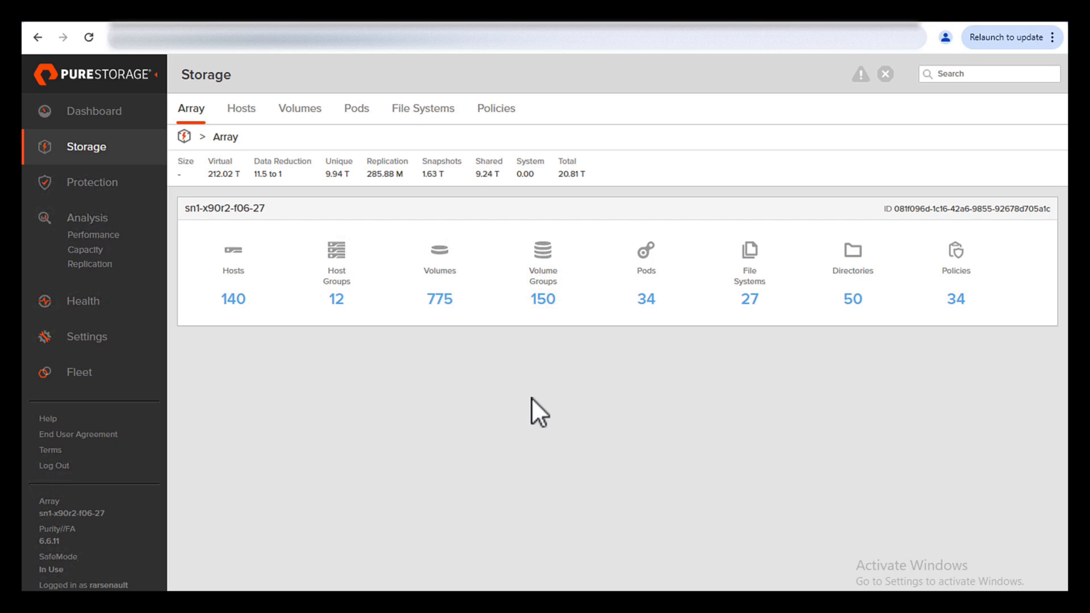
In the Pure Storage array interface, create a pod named RyanHanaLiveDemo without a quota limit
click(356, 111)
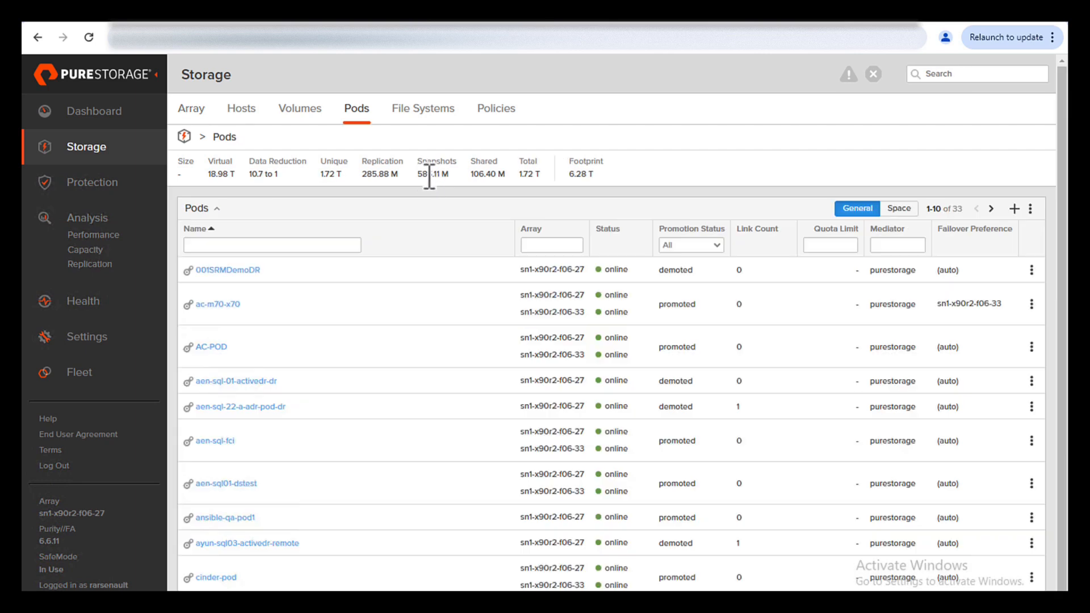
click(1014, 209)
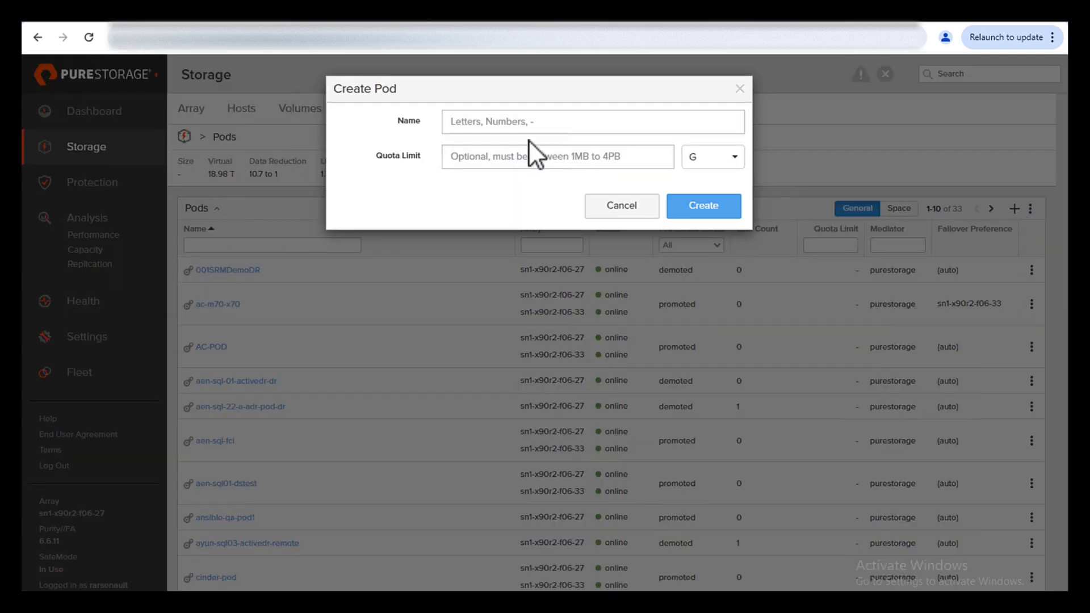
text(RyanH)
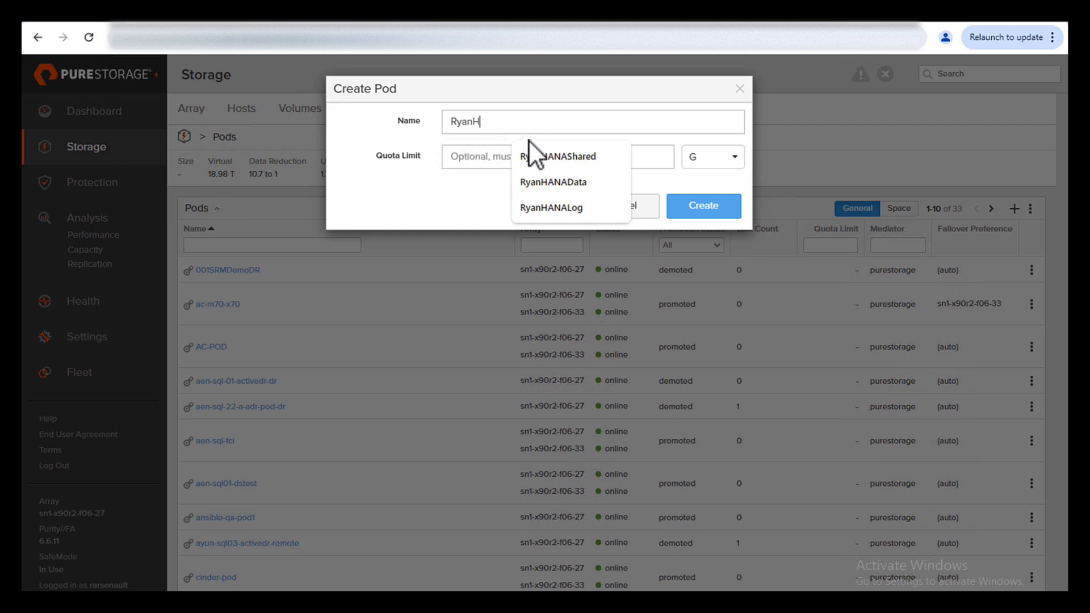
text(anaLiveDemo)
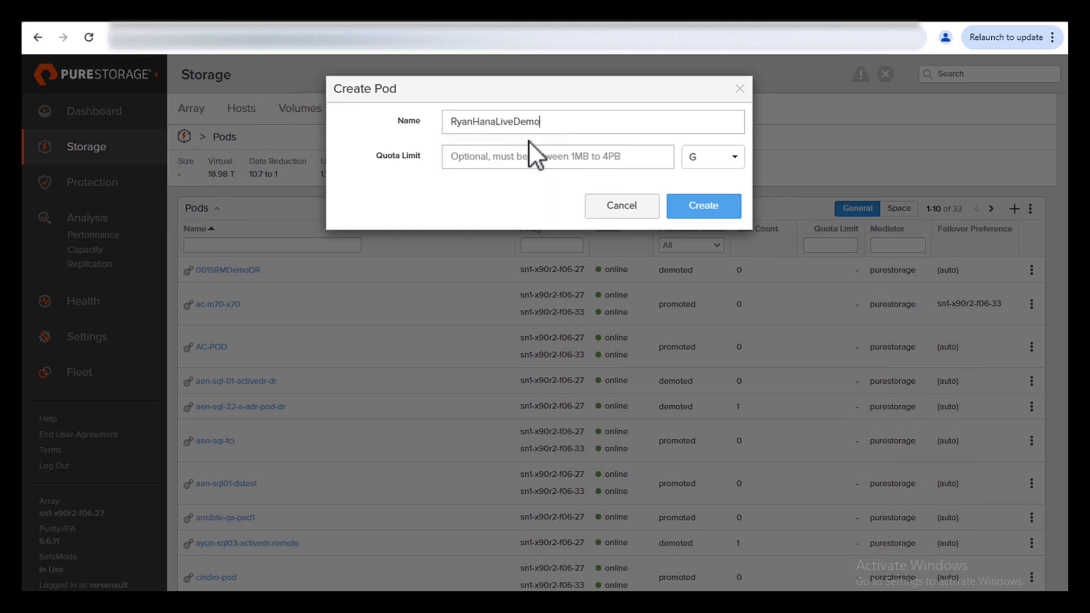
click(692, 210)
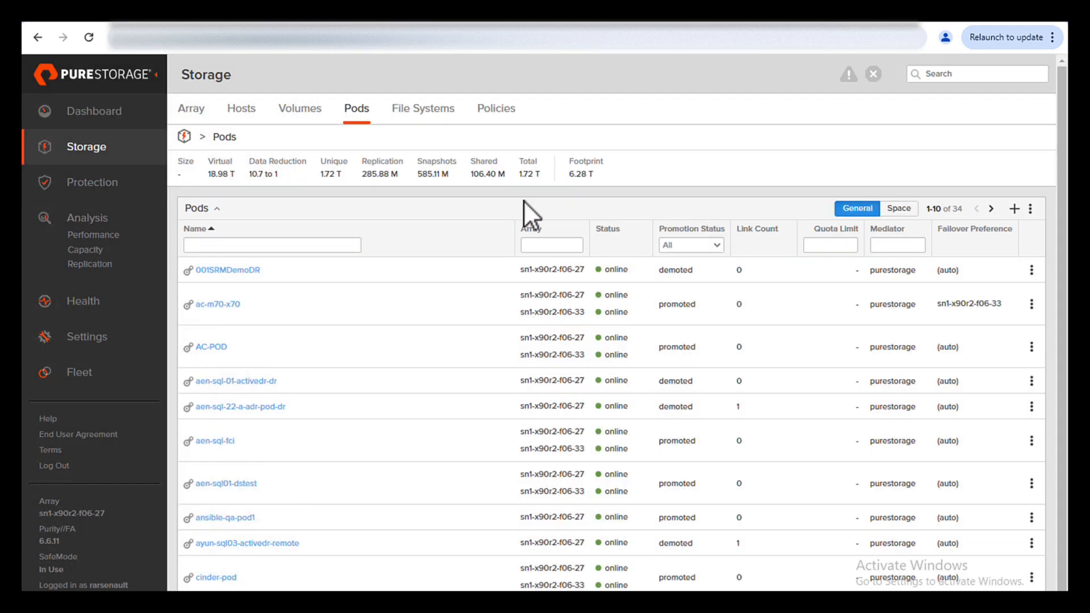
Filter the pods by the name "ryanhanalivedemo" and open the RyanHanaLiveDemo pod
click(290, 243)
text(ryanhanalivedemo)
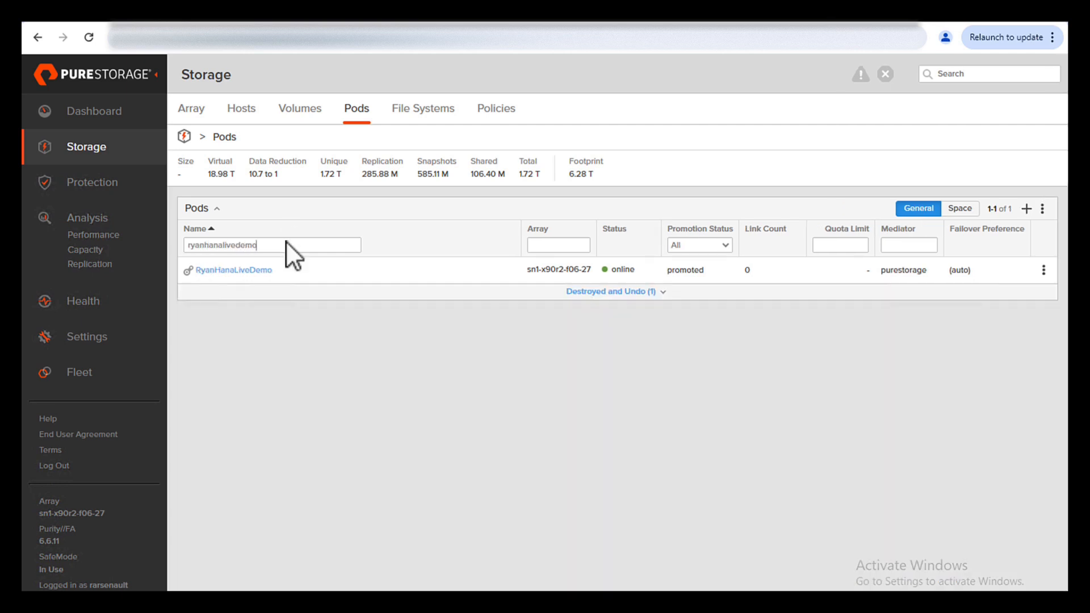
click(234, 270)
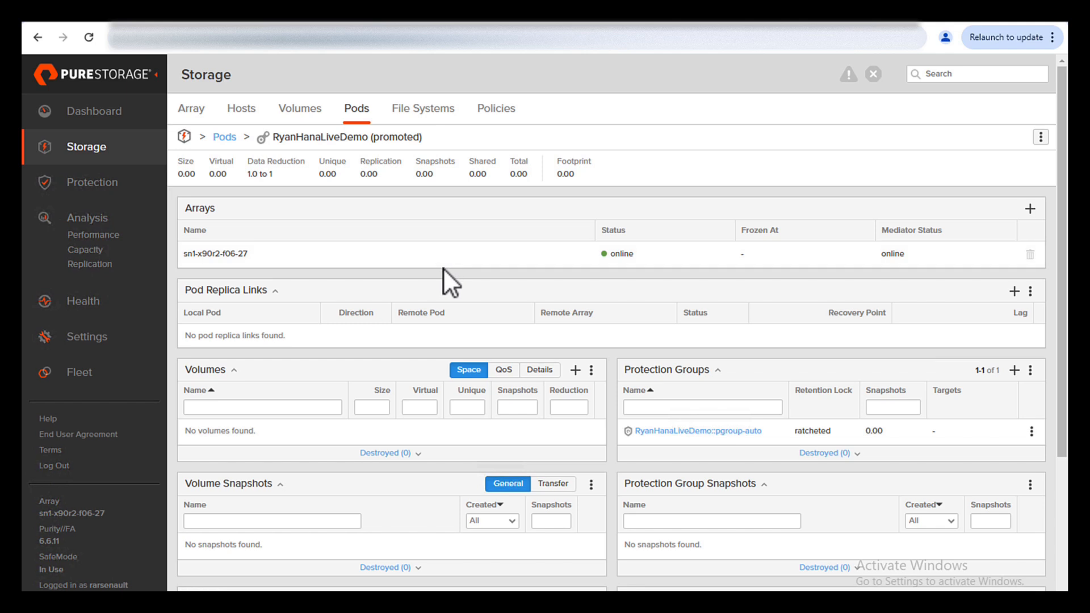
Move the volumes HANAADR2-data and HANAADR2-log into the pod, adding them to protection group RyanHanaLiveDemo::pgroup-auto
click(591, 369)
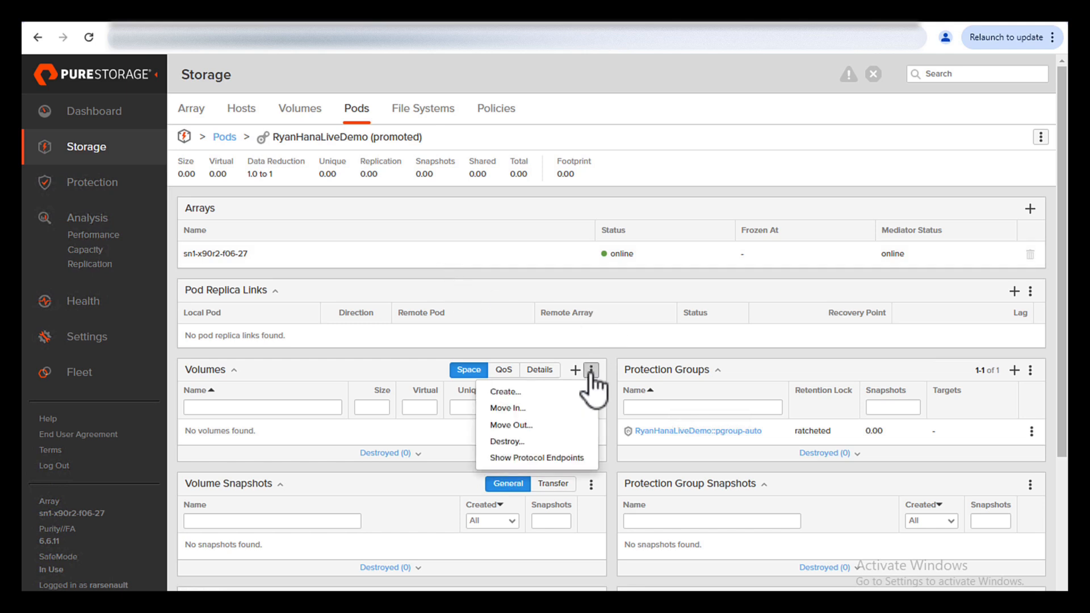
click(507, 408)
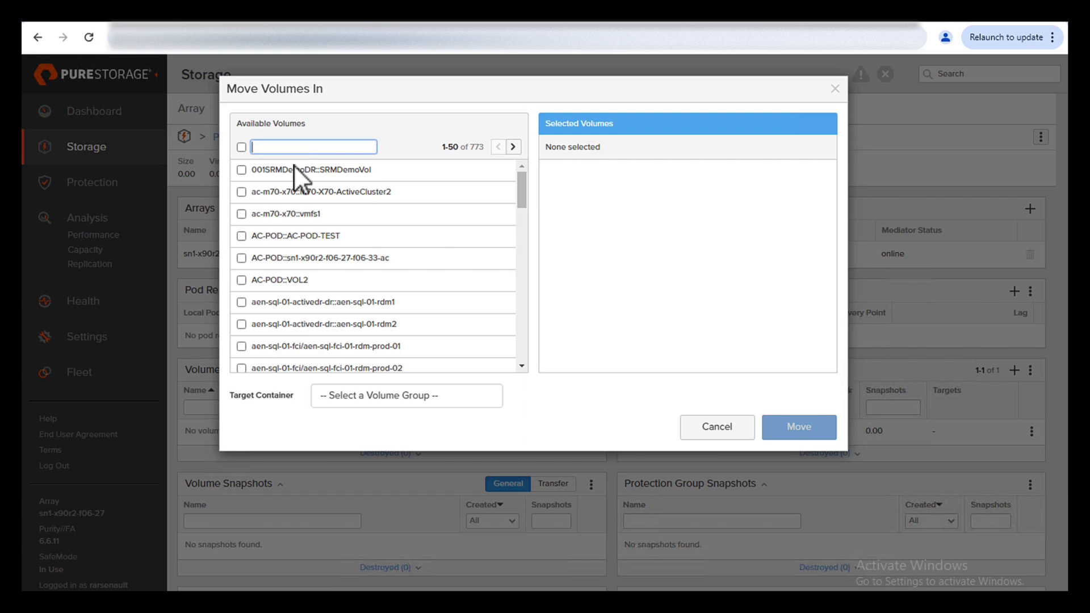
text(adr2)
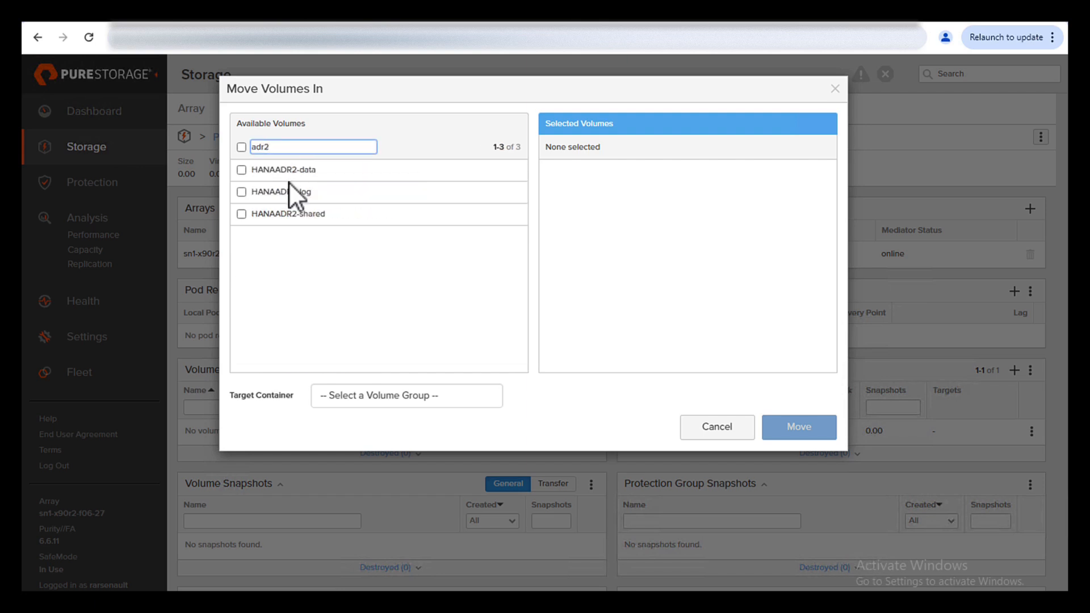
click(241, 170)
click(241, 192)
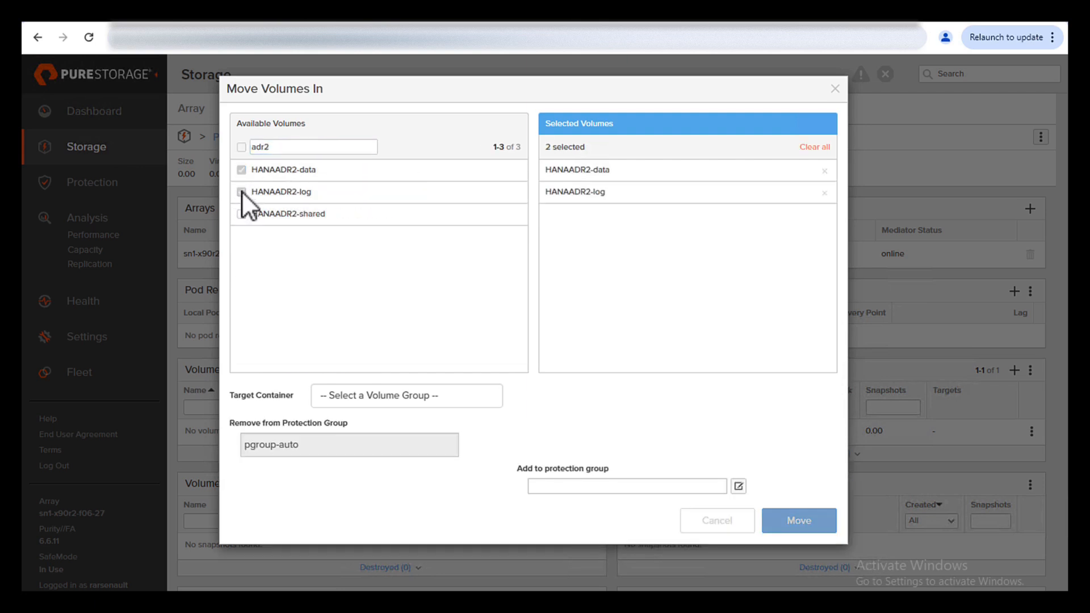
click(738, 486)
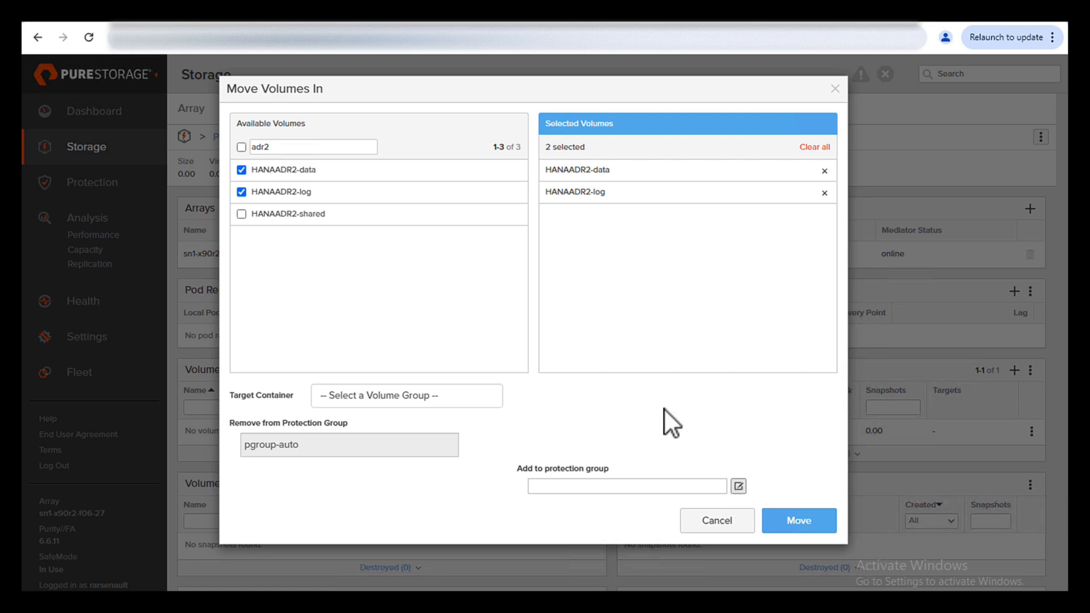
click(261, 176)
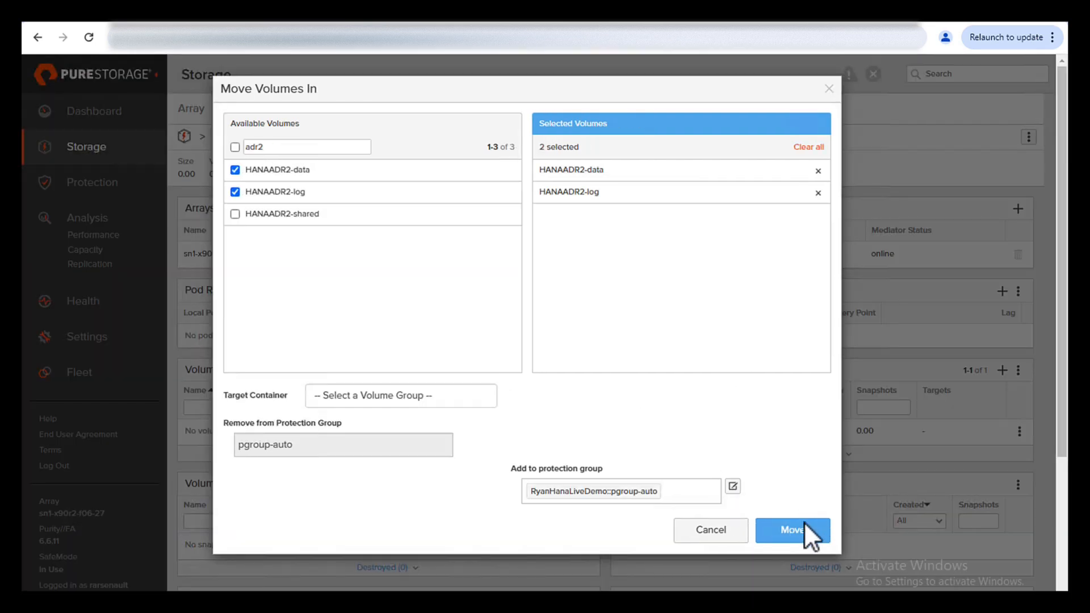
click(802, 529)
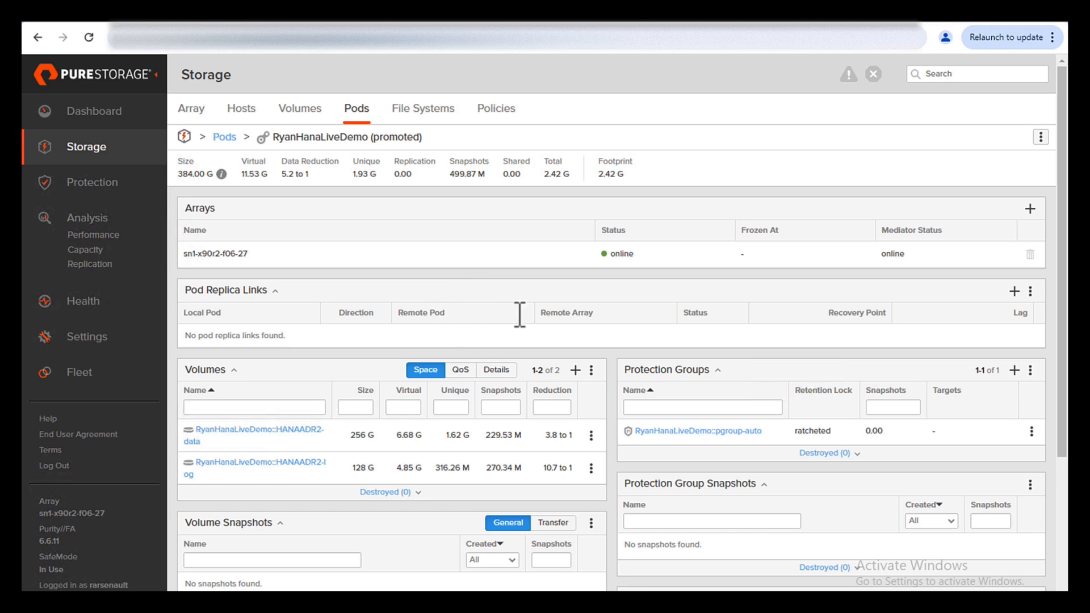
Start a replica link for the local pod RyanHanaLiveDemo with sn1-x90r2-f06-33 as the remote array
click(1014, 290)
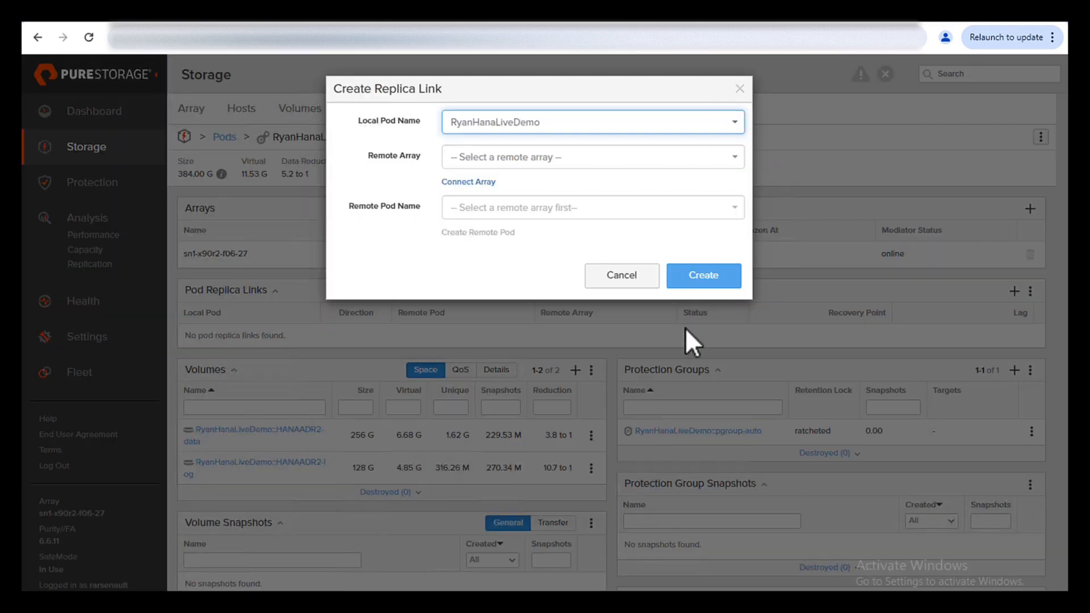
click(543, 160)
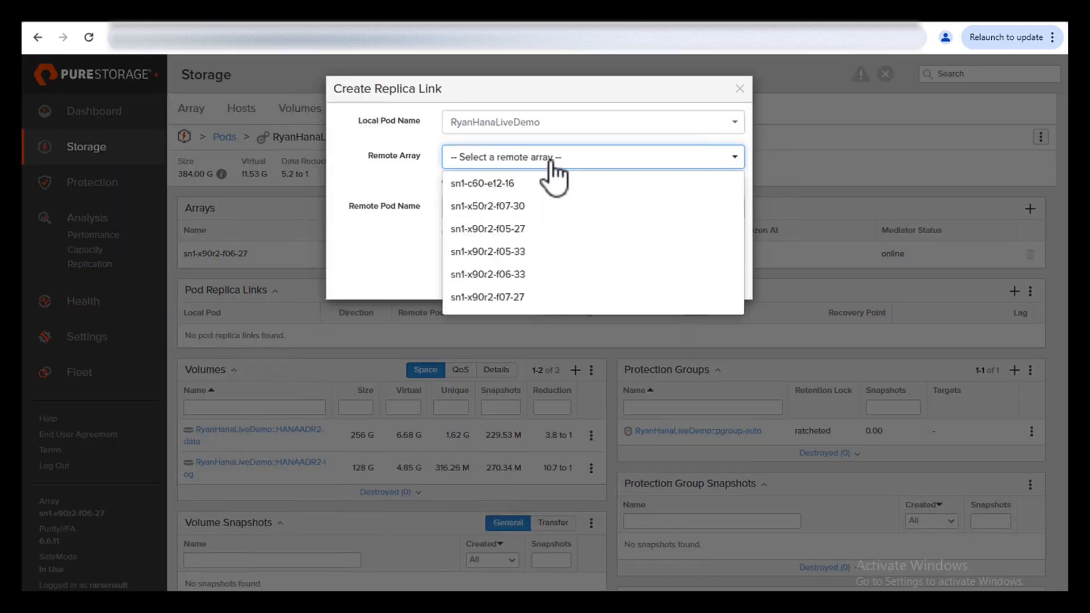
click(543, 160)
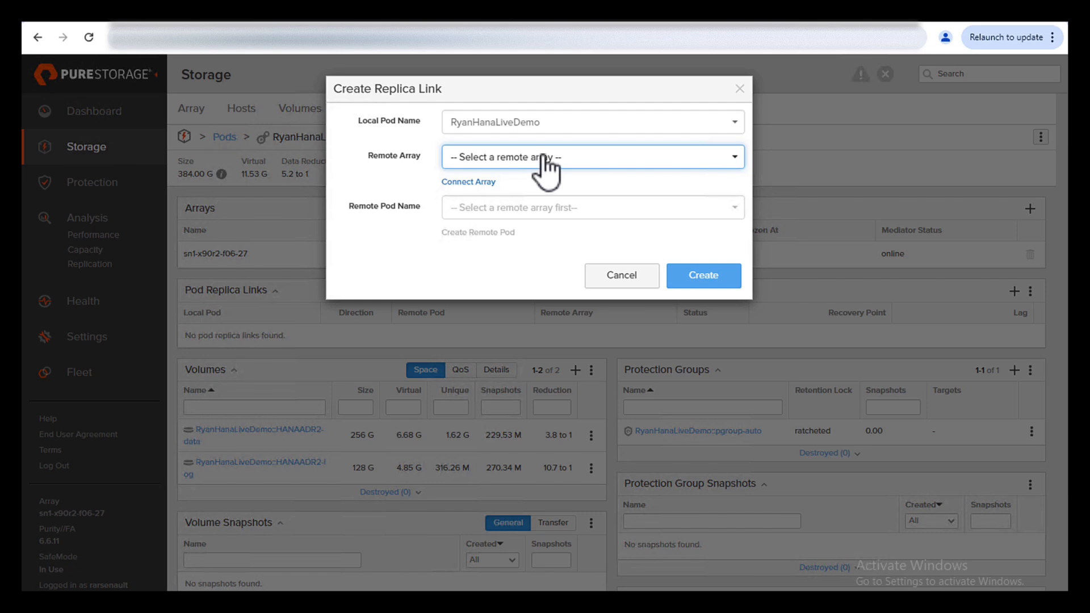
click(542, 161)
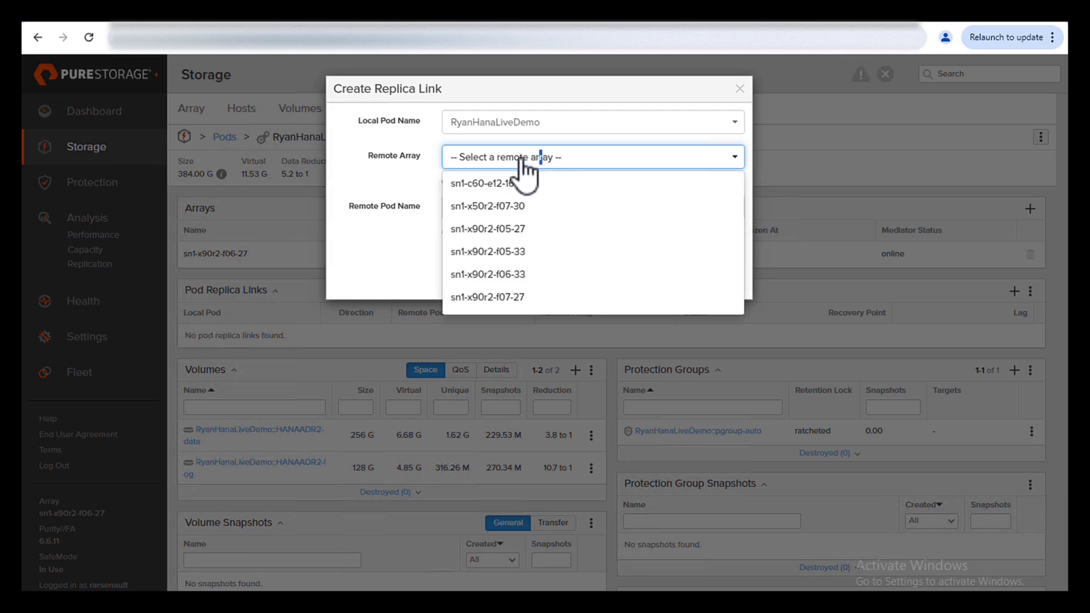
click(500, 275)
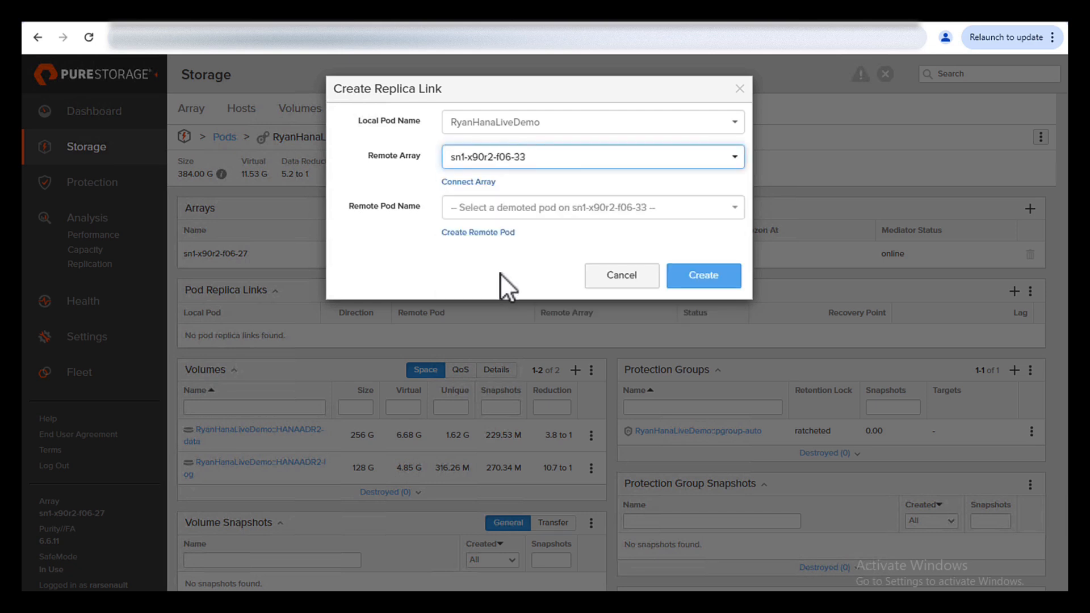
click(555, 209)
click(384, 236)
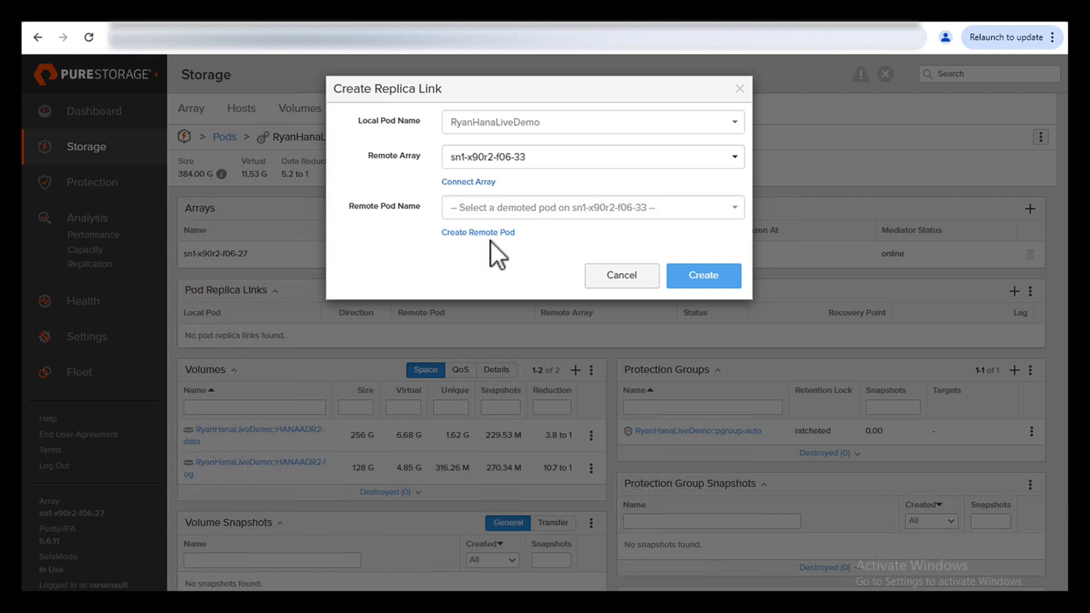
Specify a new remote pod named ADR3-Target and create the replica link
click(480, 233)
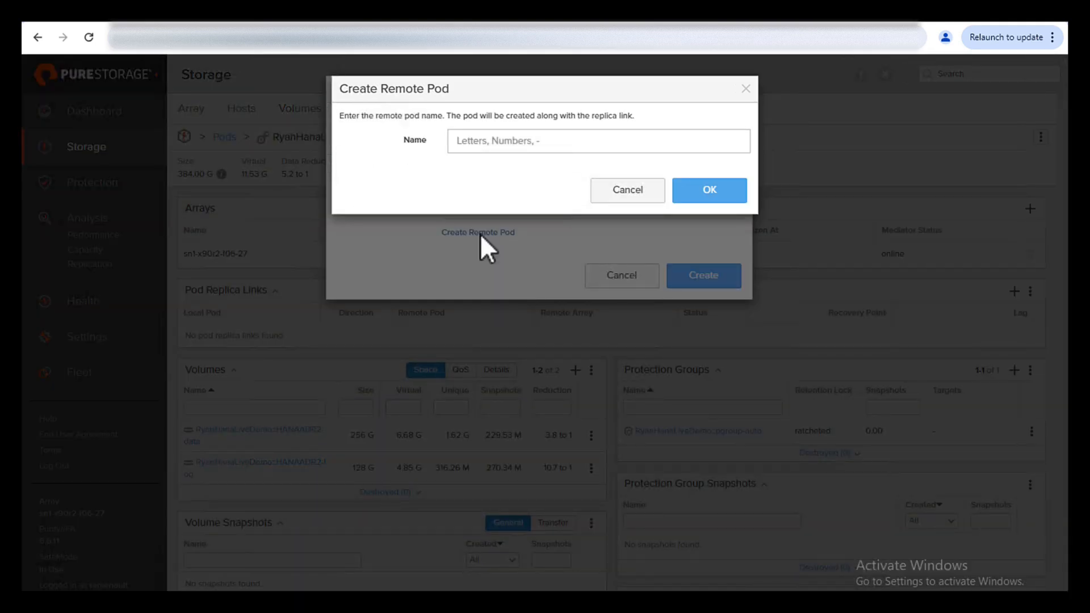
text(ADR2)
text(-Target)
click(725, 205)
click(705, 277)
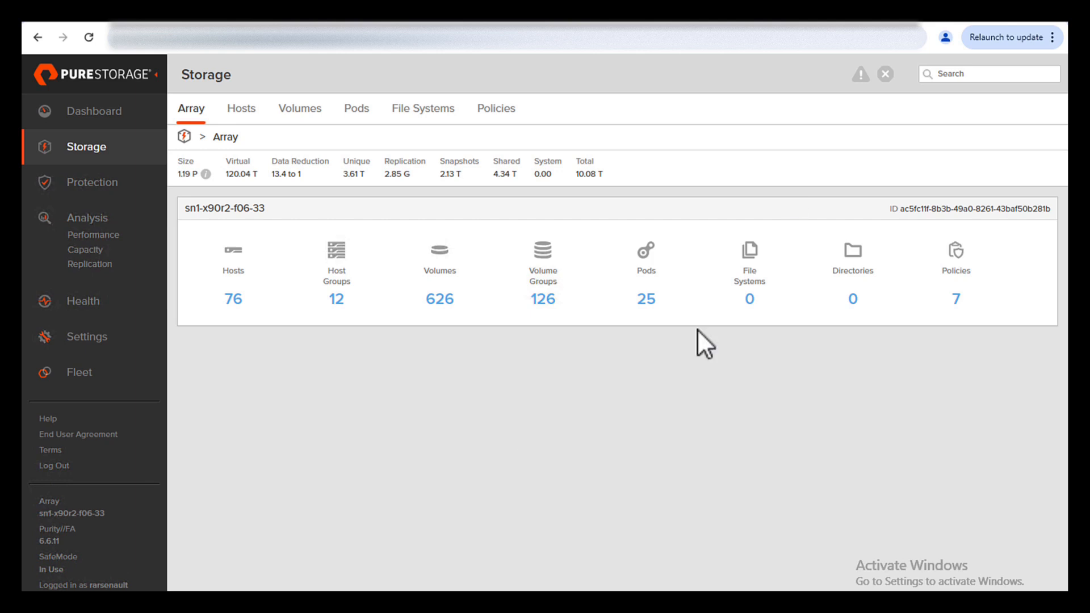
On array sn1-x90r2-f06-33, filter the pods by the name "adr3" and open the ADR3-Target pod
click(363, 111)
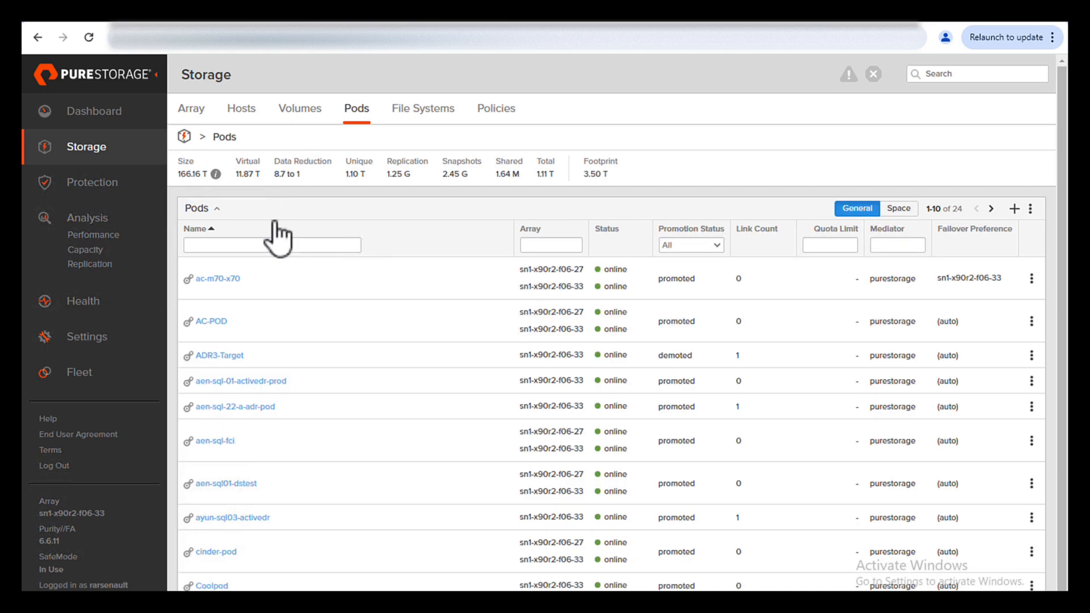
click(267, 245)
text(a)
key(BackSpace)
text(dr3)
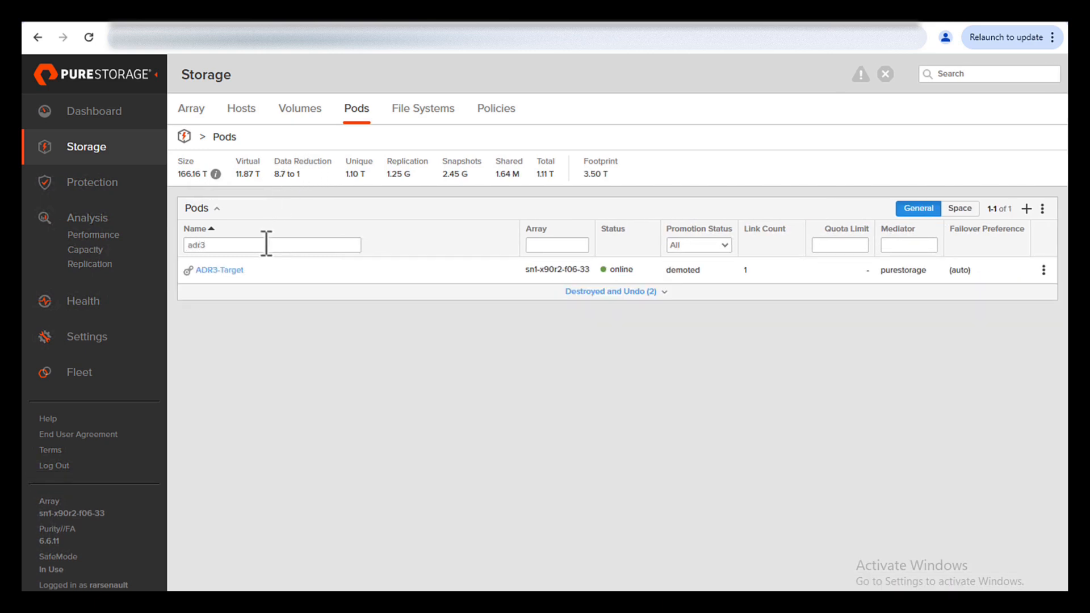
click(220, 271)
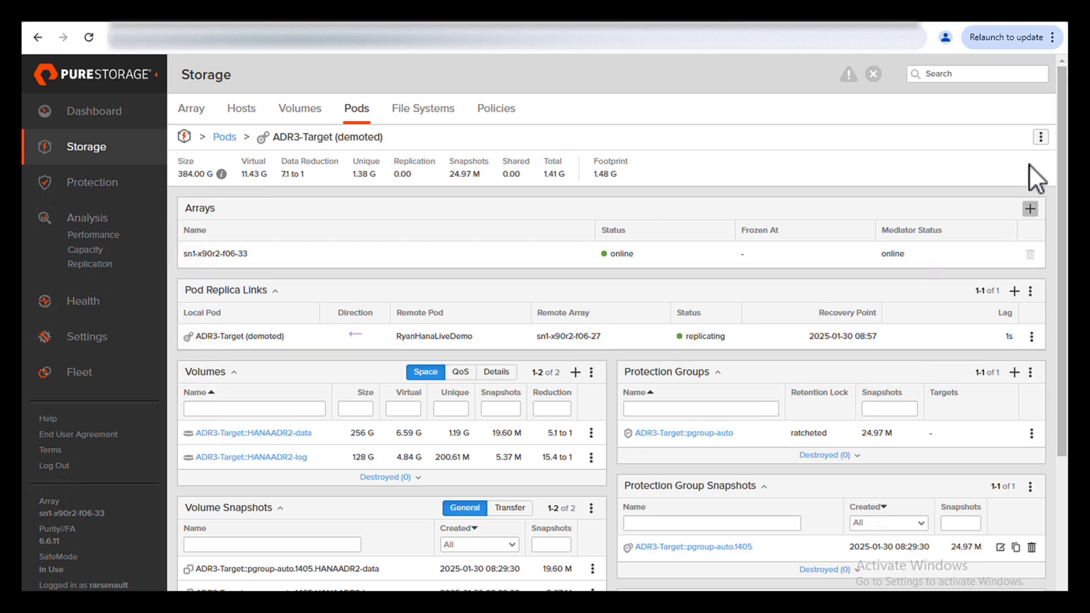
Promote the ADR3-Target pod with the latest RPO
click(1041, 138)
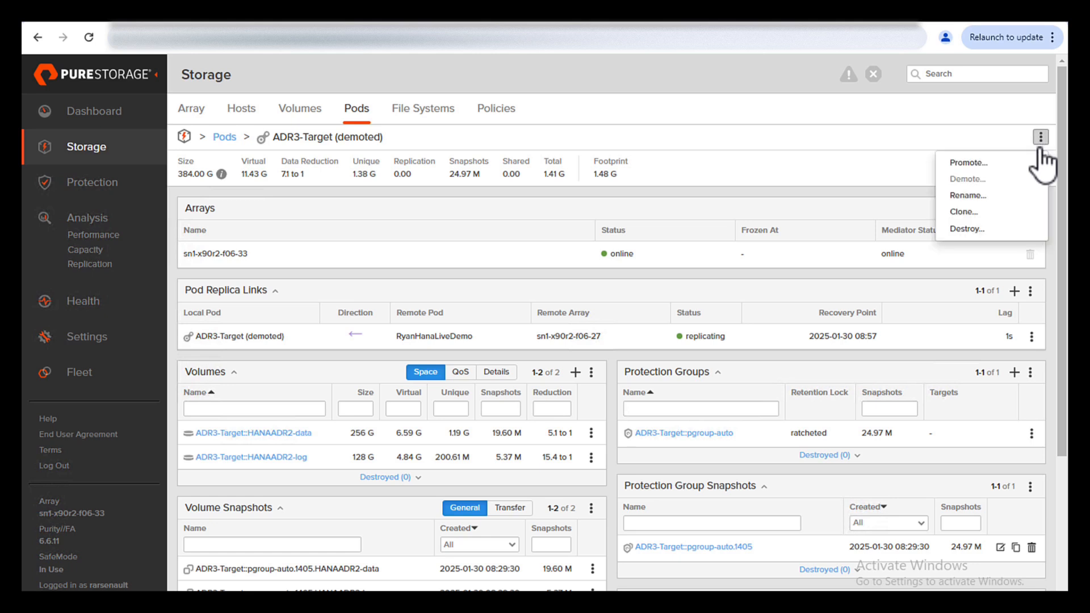
click(972, 164)
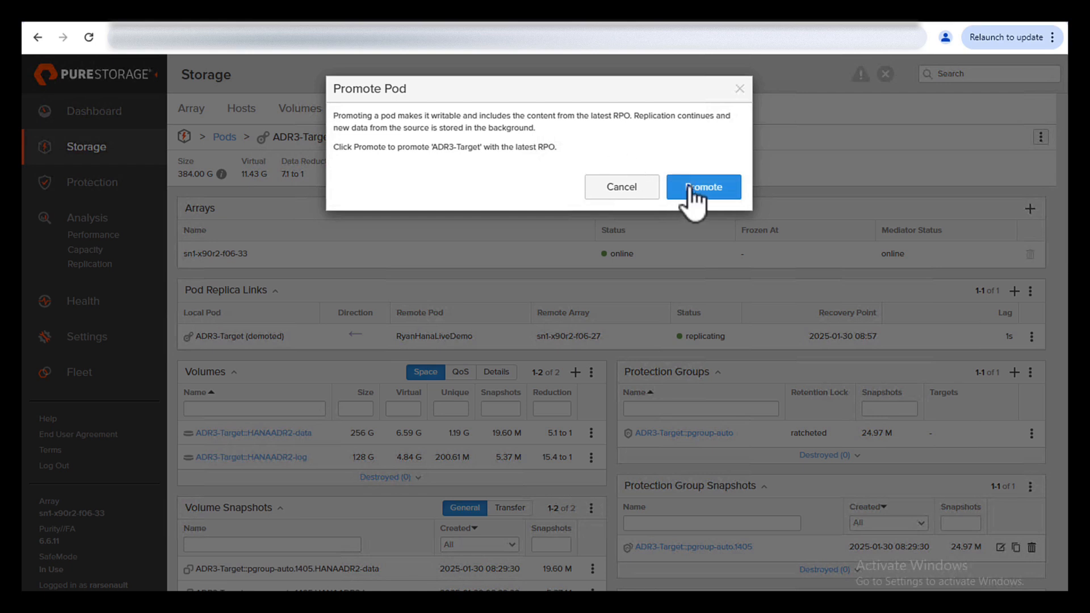
click(690, 188)
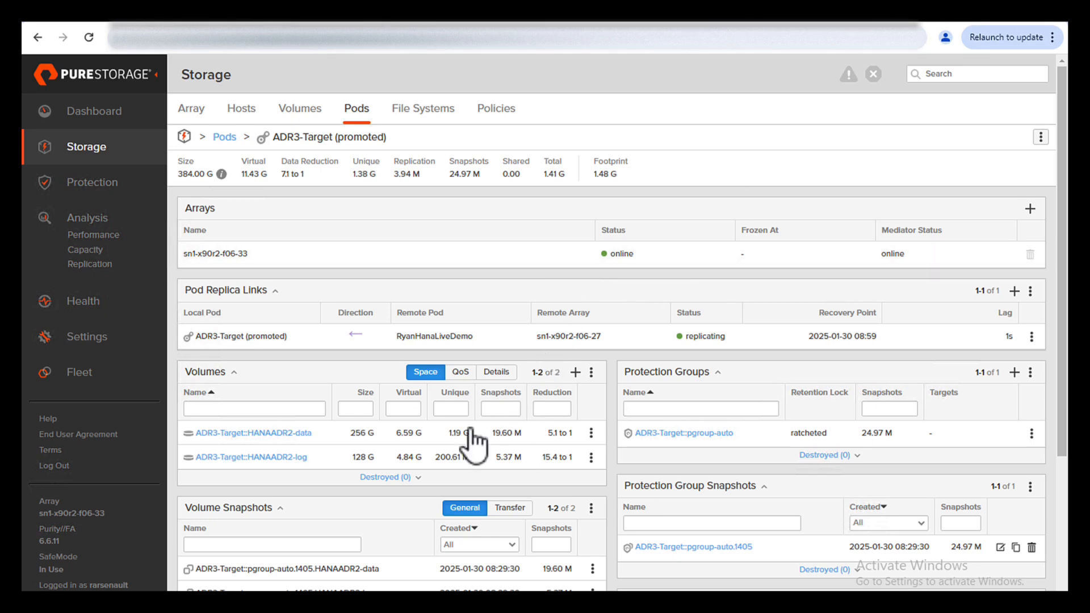
Connect the volume ADR3-Target::HANAADR2-data to the host groups vc01-Workload-Cluster-1 and vc01-Workload-Cluster-2
click(591, 433)
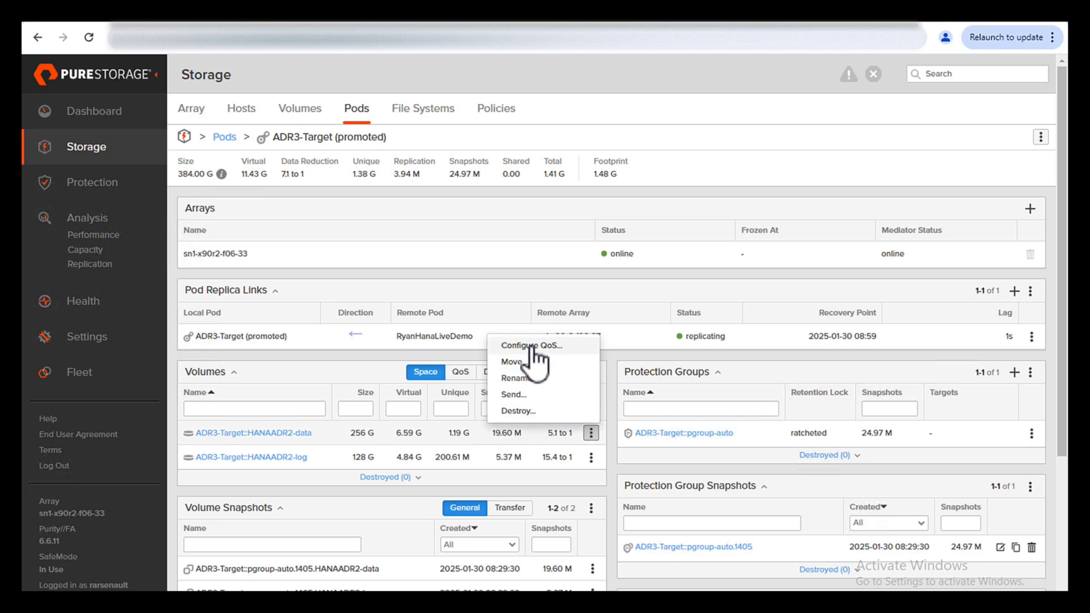
click(248, 434)
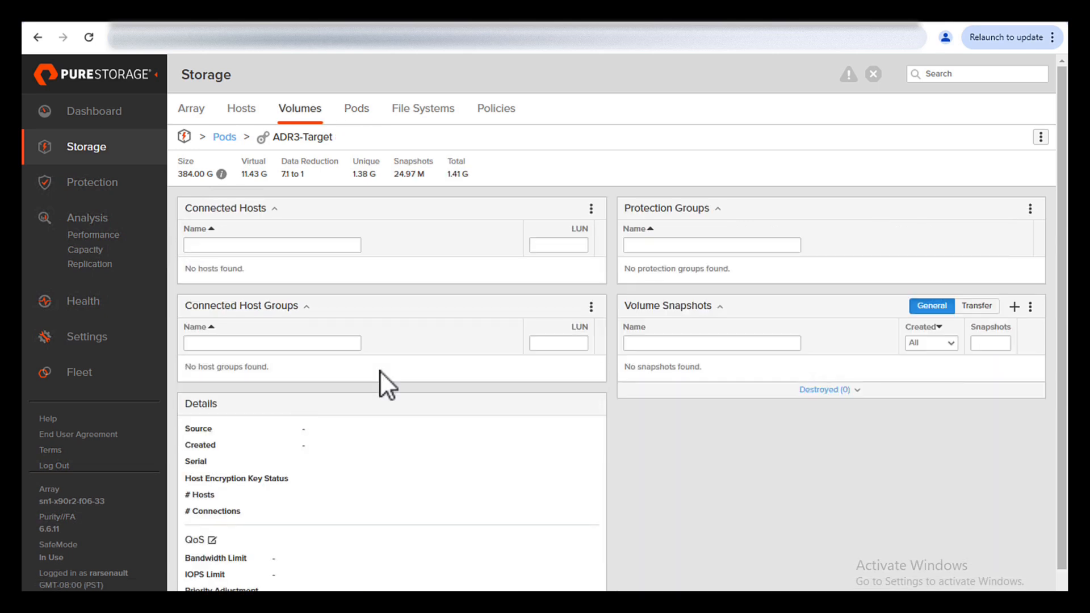
click(591, 307)
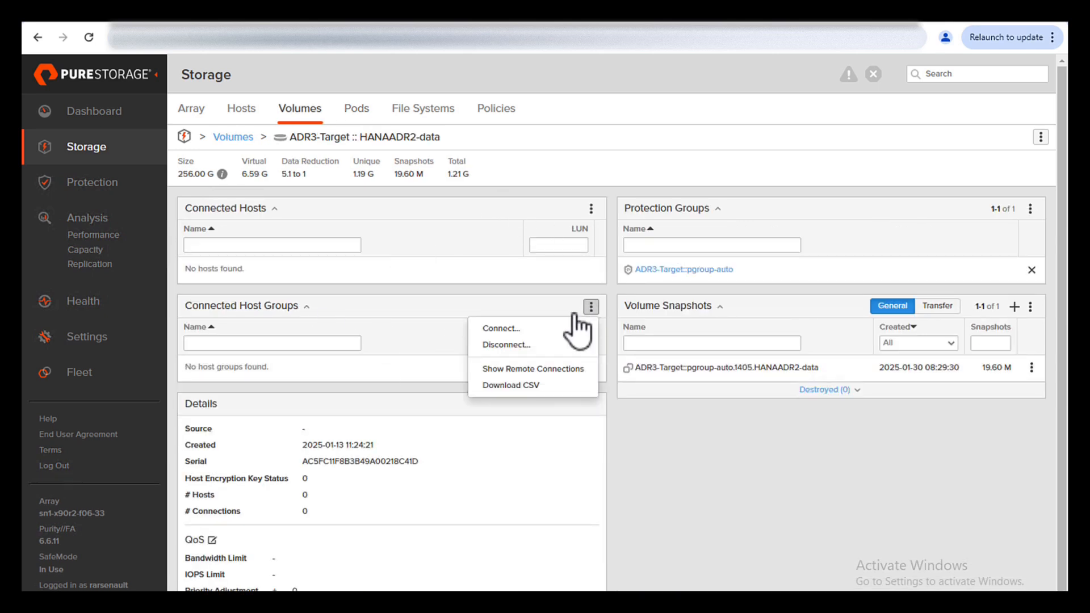
click(514, 327)
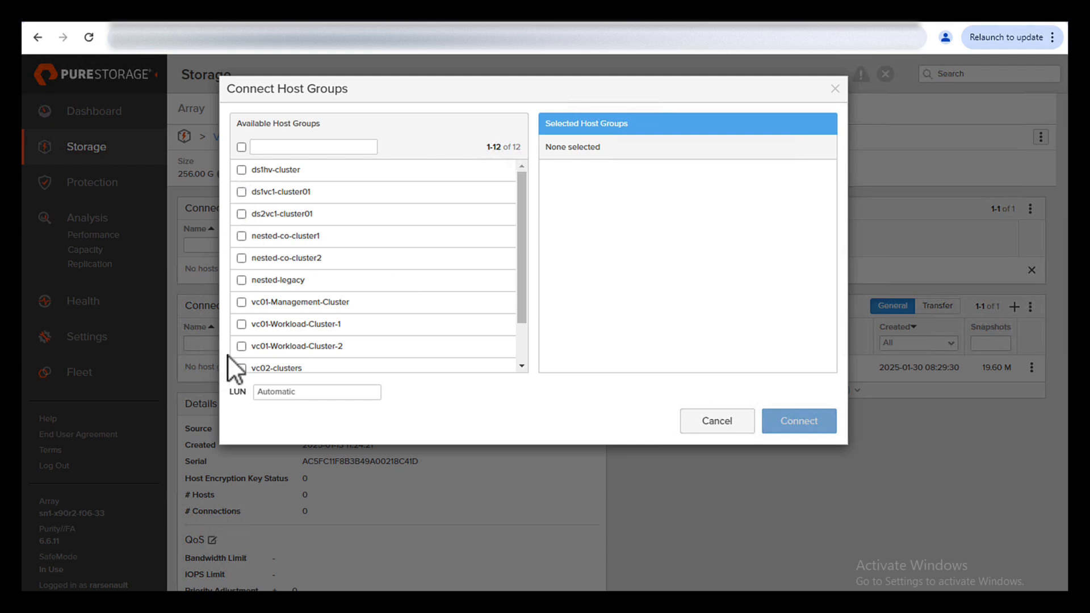
click(241, 324)
click(241, 346)
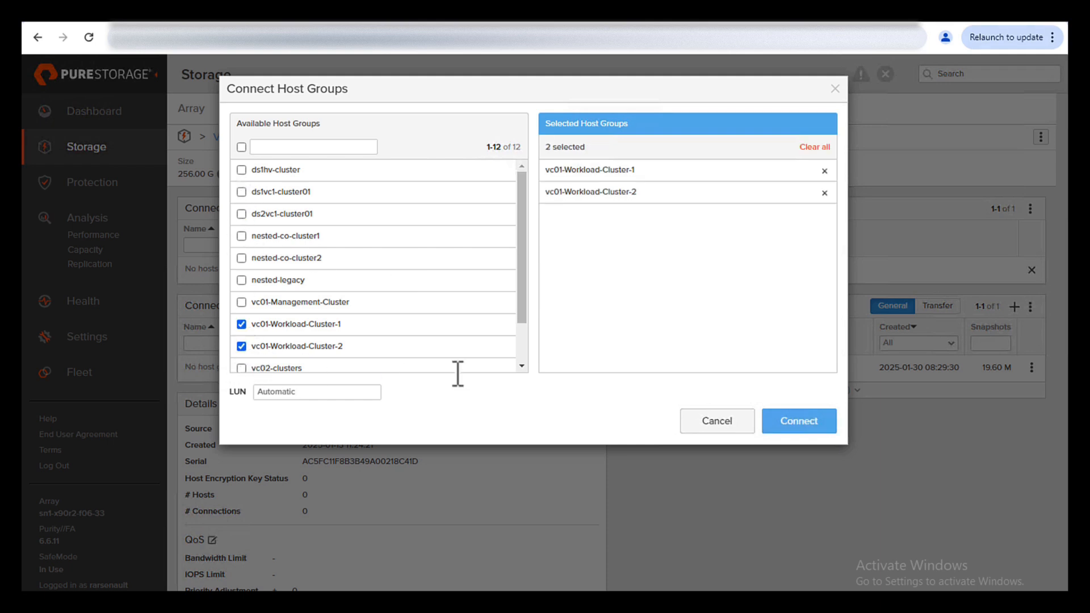
click(801, 425)
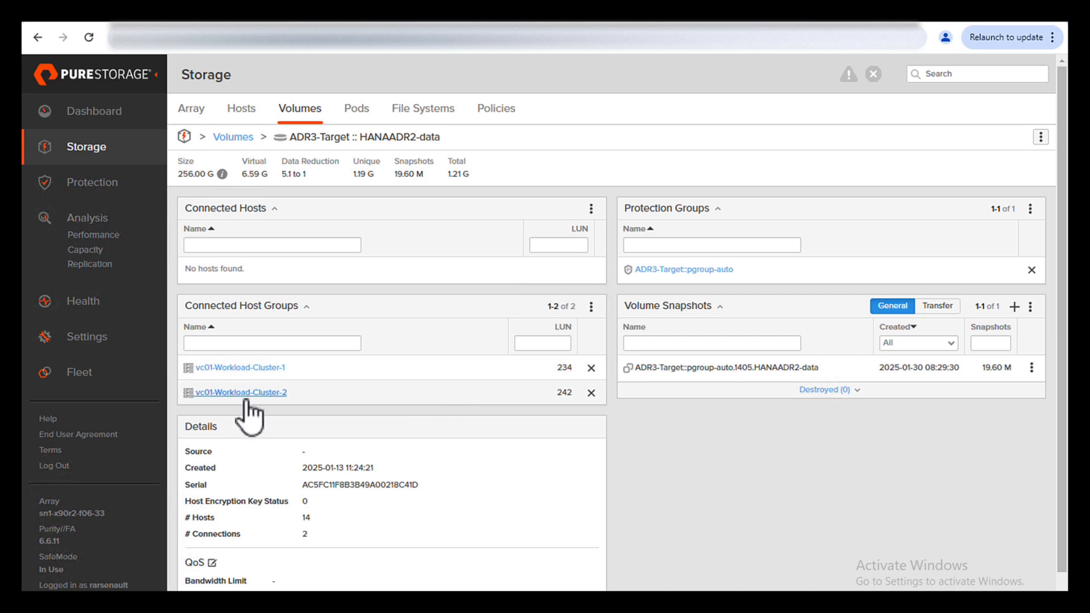
Connect the pod's HANAADR2-log volume to host groups vc01-Workload-Cluster-1 and vc01-Workload-Cluster-2, and return to the ADR3-Target pod
click(319, 137)
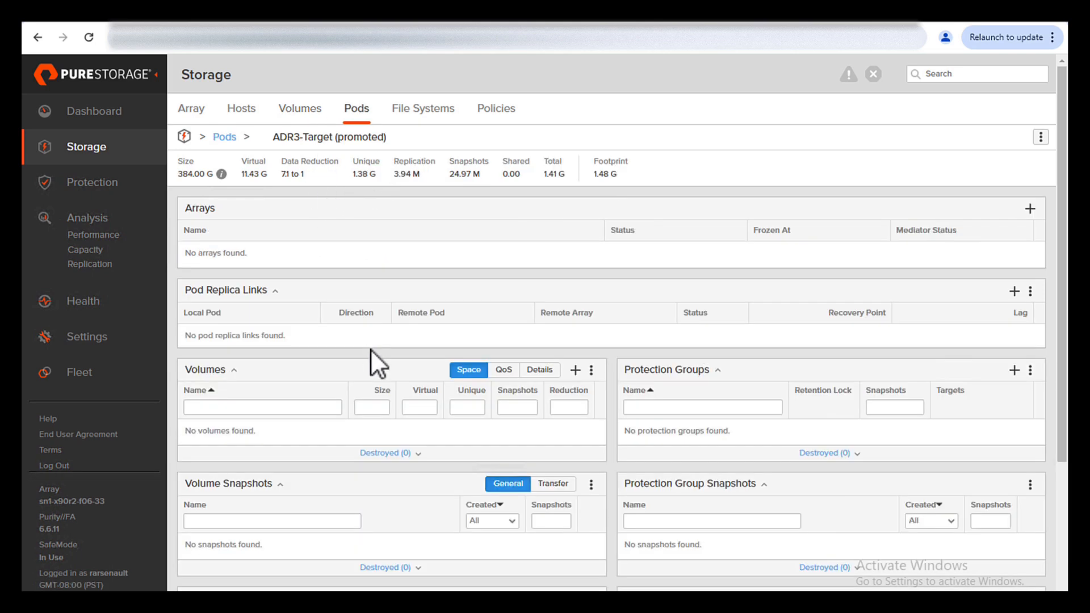
click(283, 457)
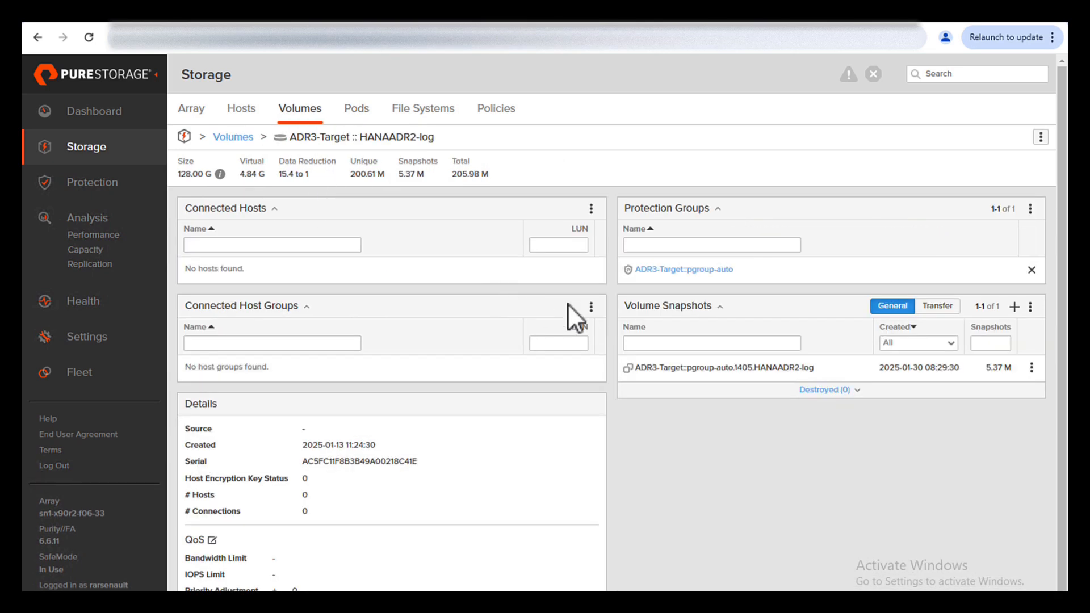
click(590, 308)
click(525, 324)
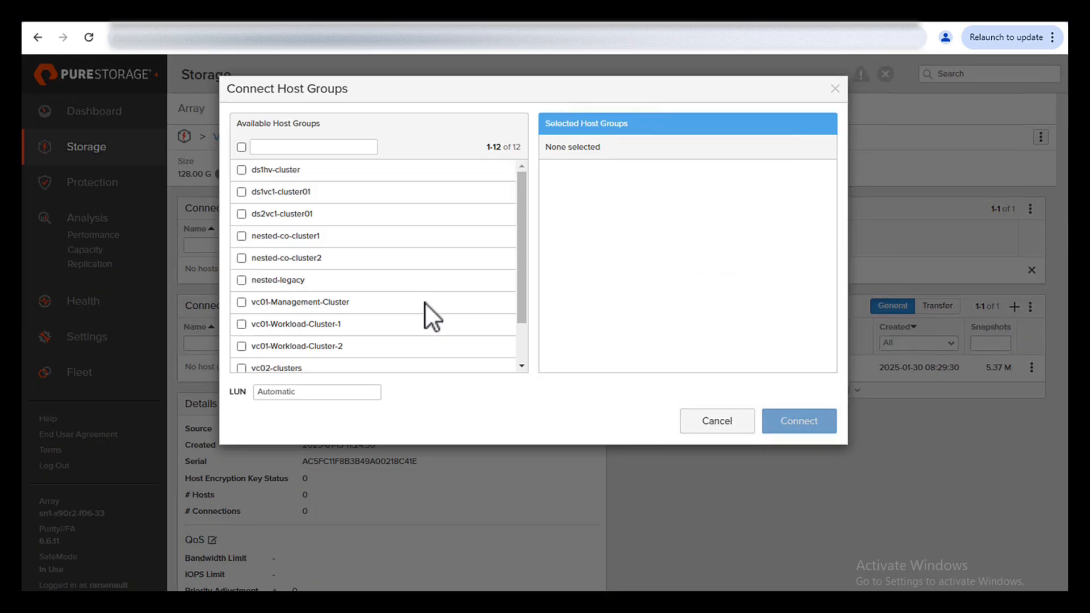
click(241, 325)
click(241, 347)
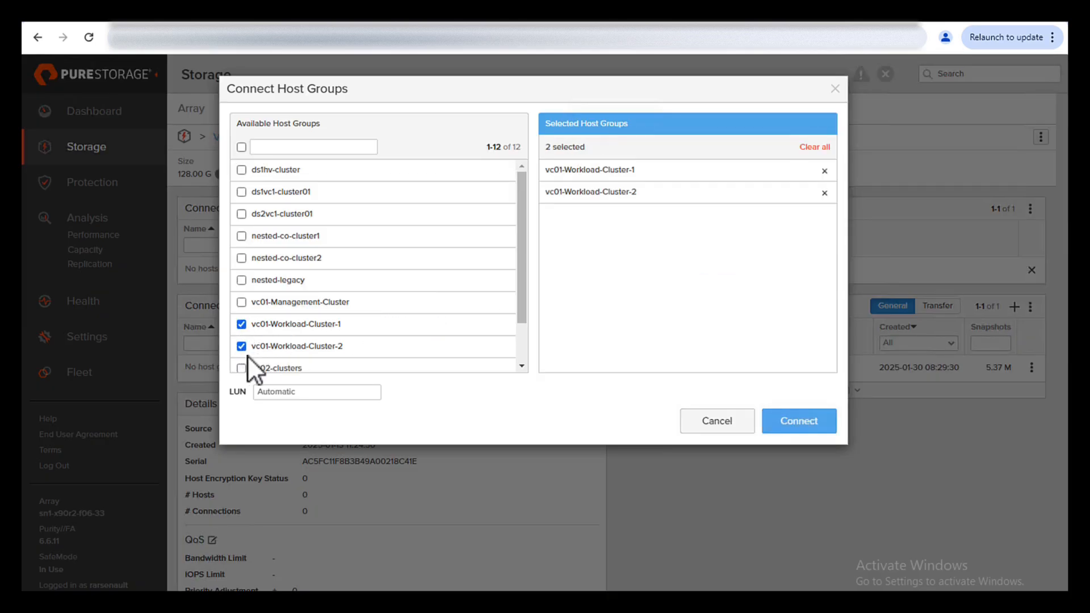
click(798, 423)
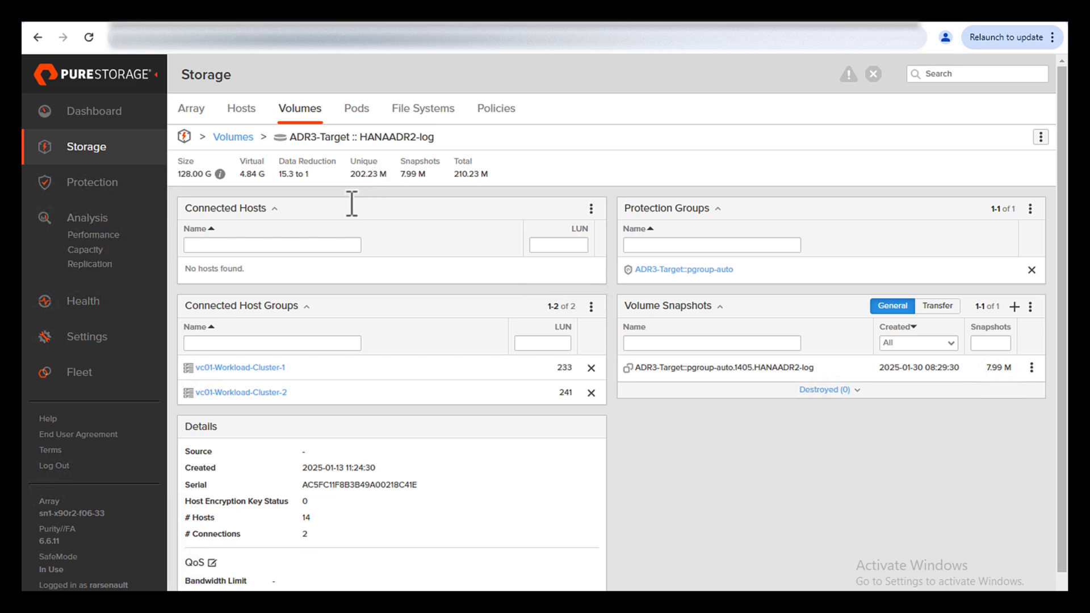
click(312, 138)
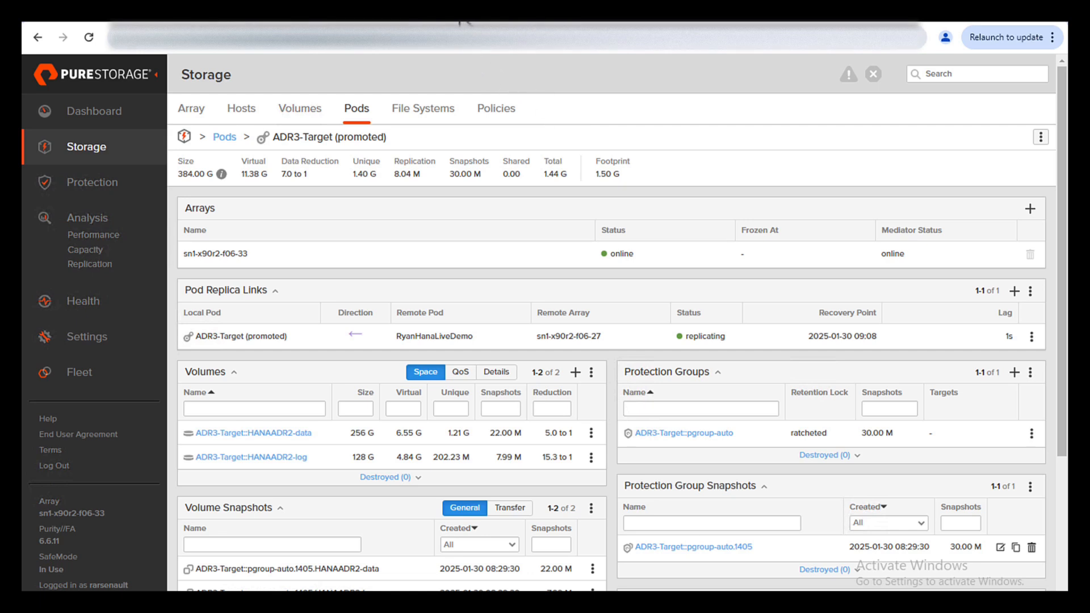
Switch to the vSphere Client, start adding an RDM disk to the Ryan-ADR3 virtual machine and sort the target LUNs by capacity
click(459, 12)
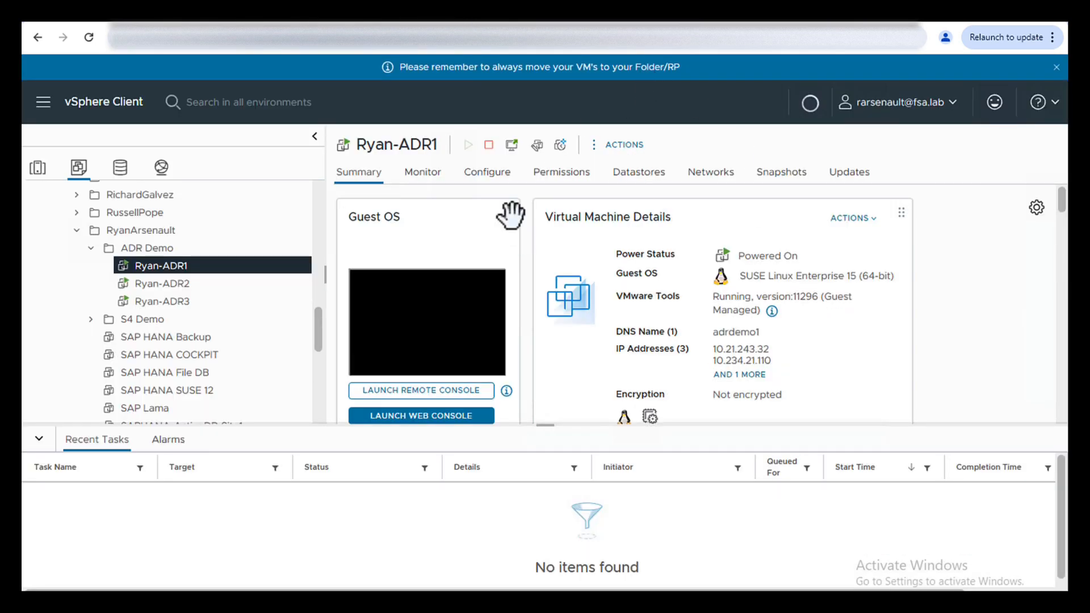
click(143, 304)
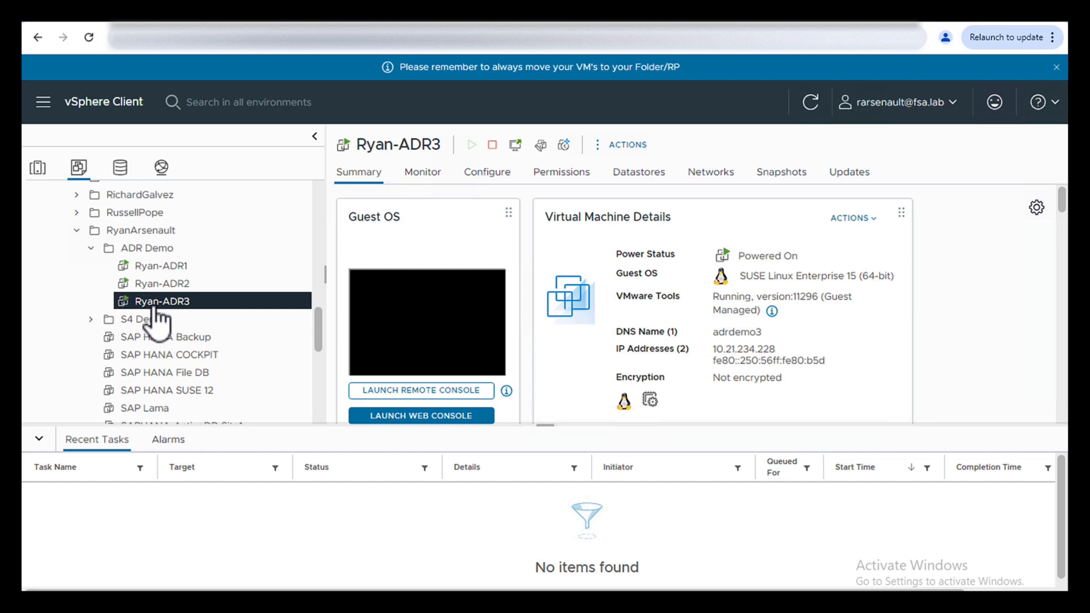
click(624, 147)
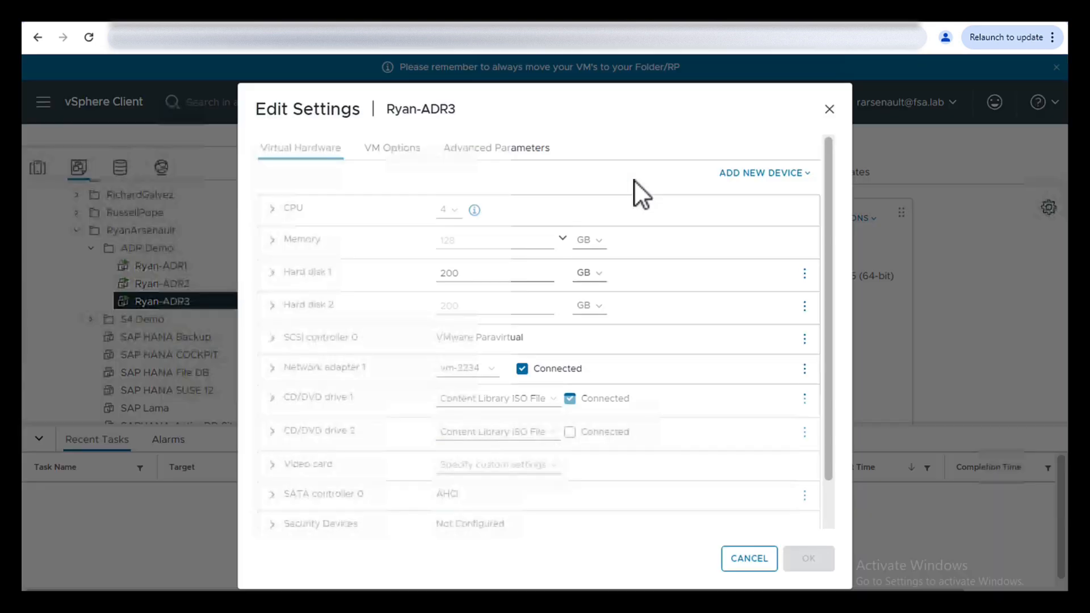
click(794, 178)
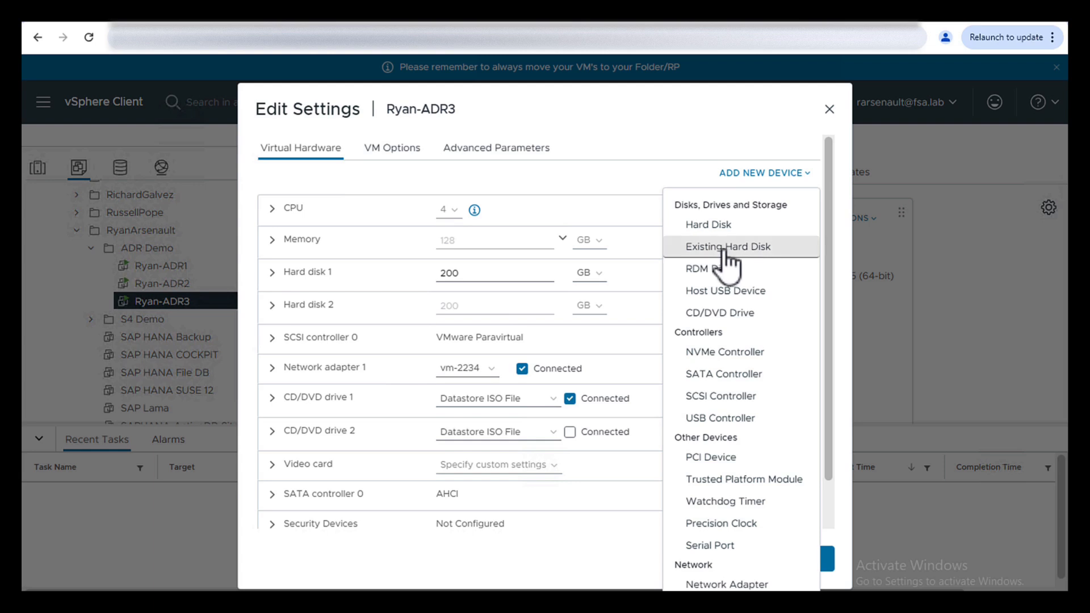
click(707, 269)
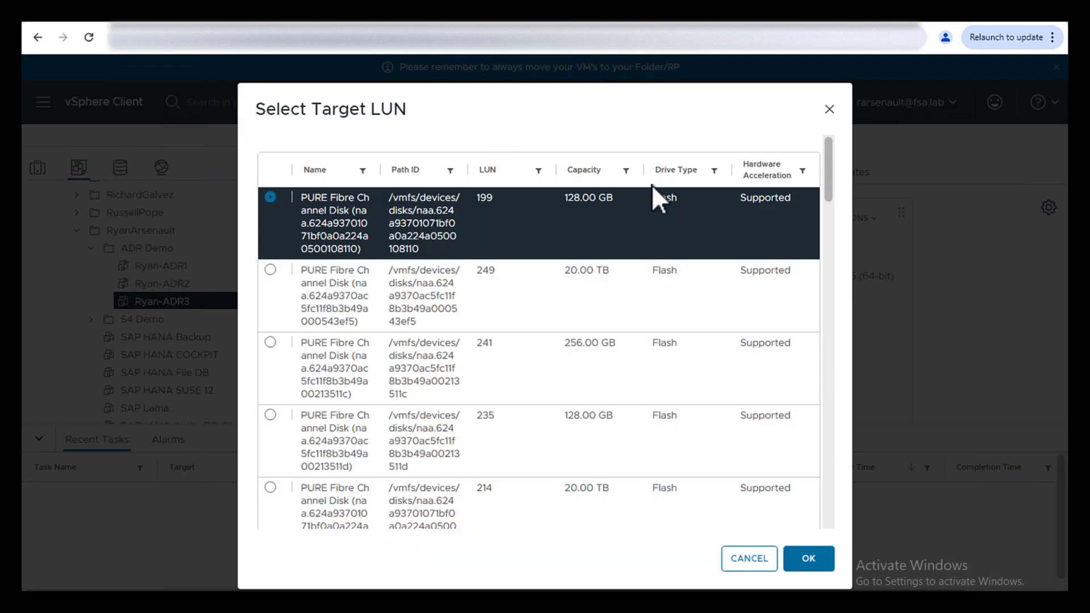
click(585, 171)
scroll(499, 307, down, 4)
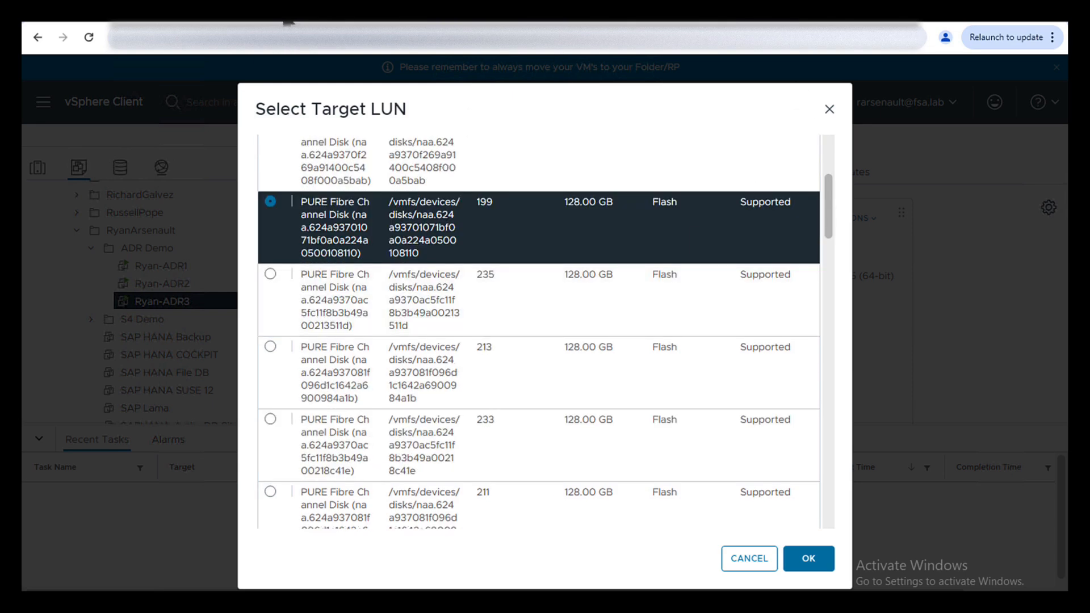
Look up the HANAADR2-data volume's serial in Pure Storage and select the matching 256 GB LUN 234 as the RDM disk in vSphere
click(278, 6)
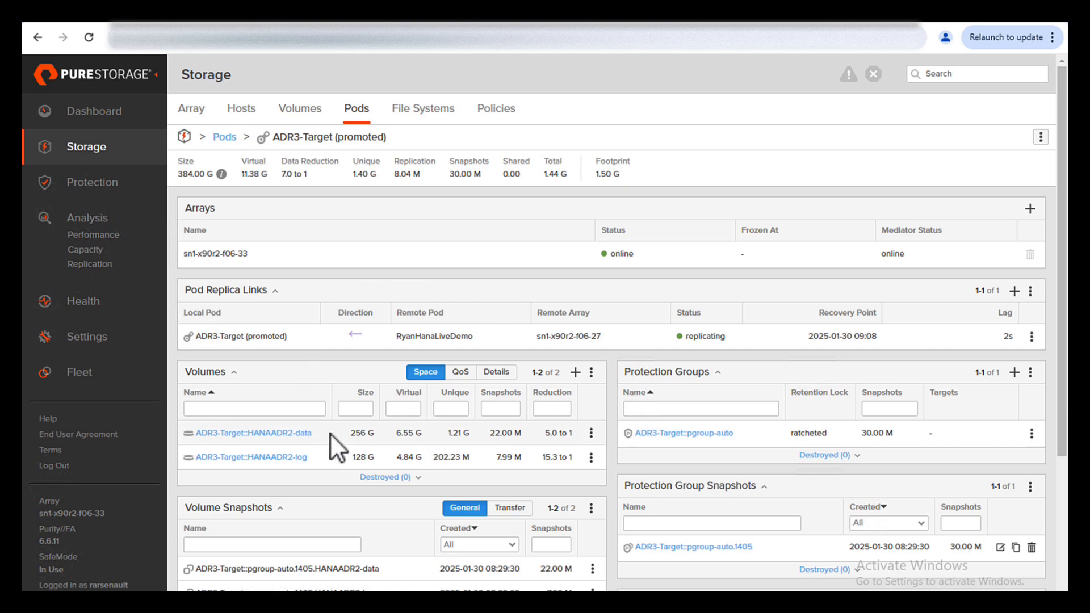
click(266, 434)
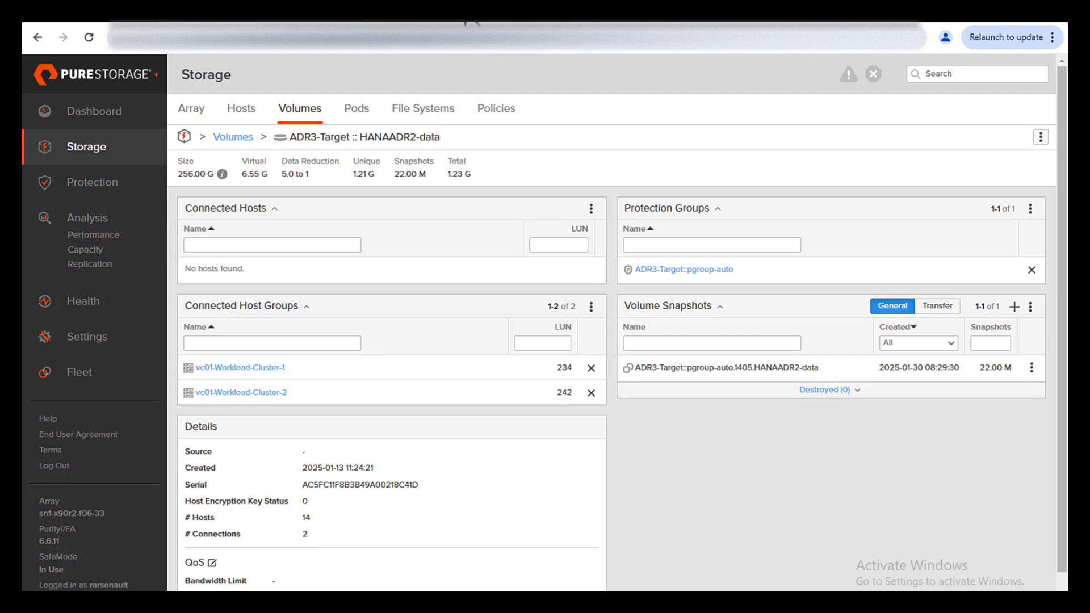
click(481, 24)
scroll(552, 399, down, 10)
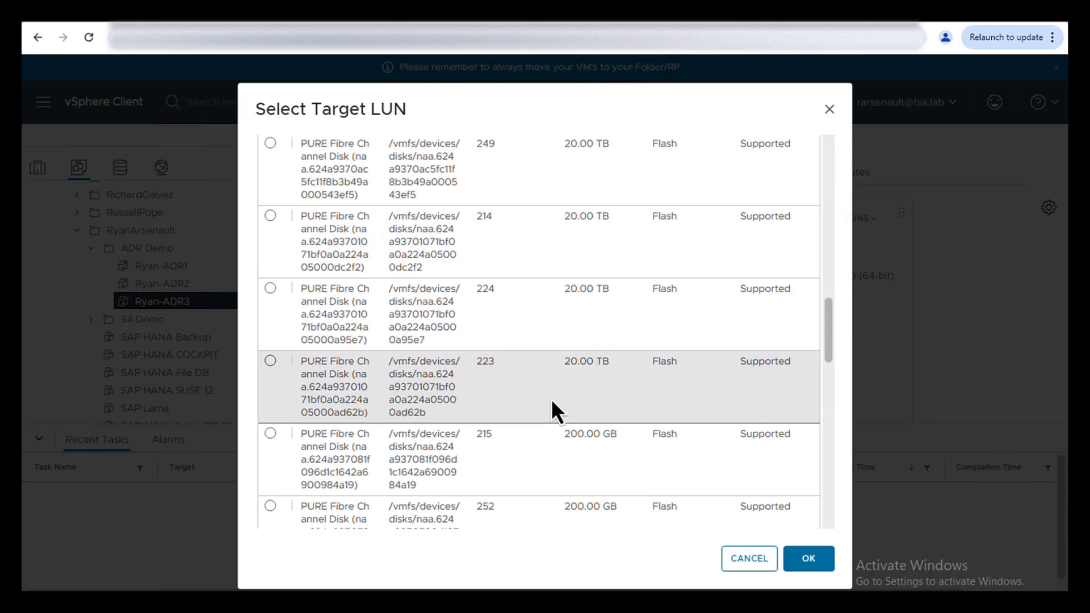
scroll(550, 397, down, 3)
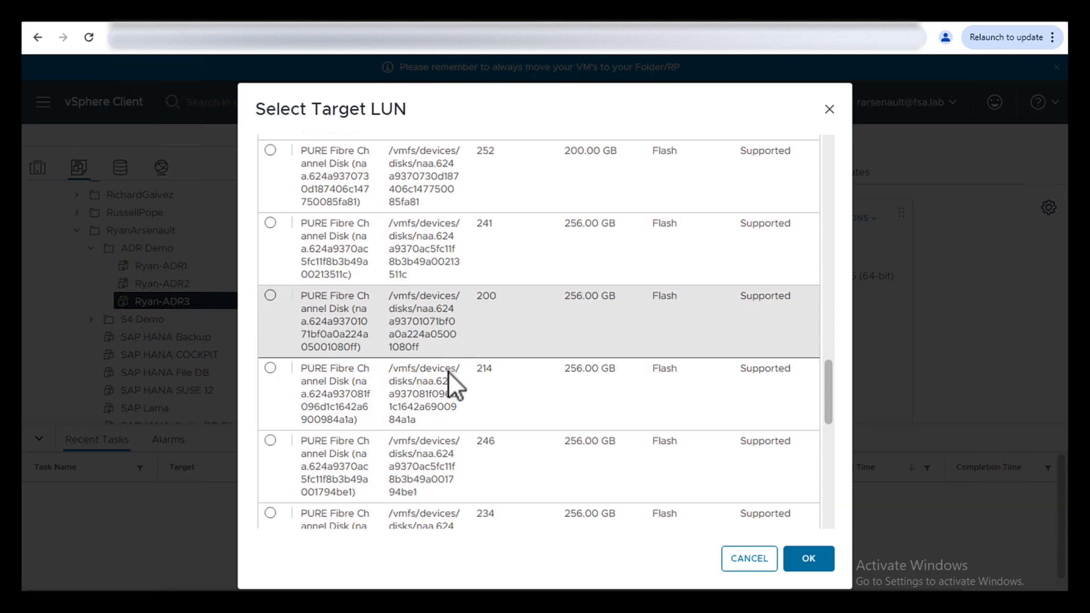
scroll(462, 378, down, 4)
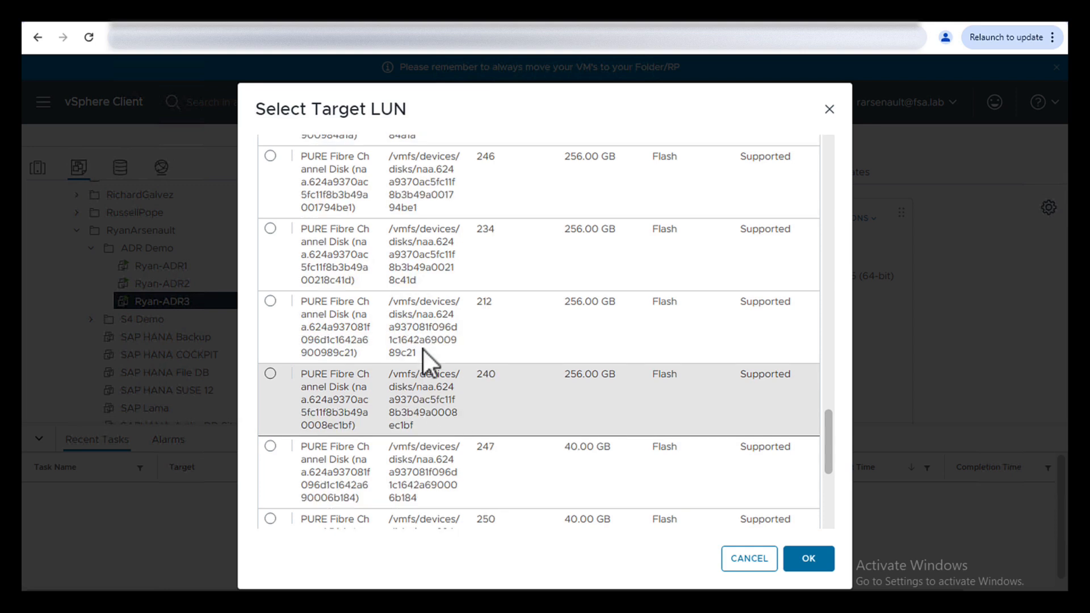
click(270, 229)
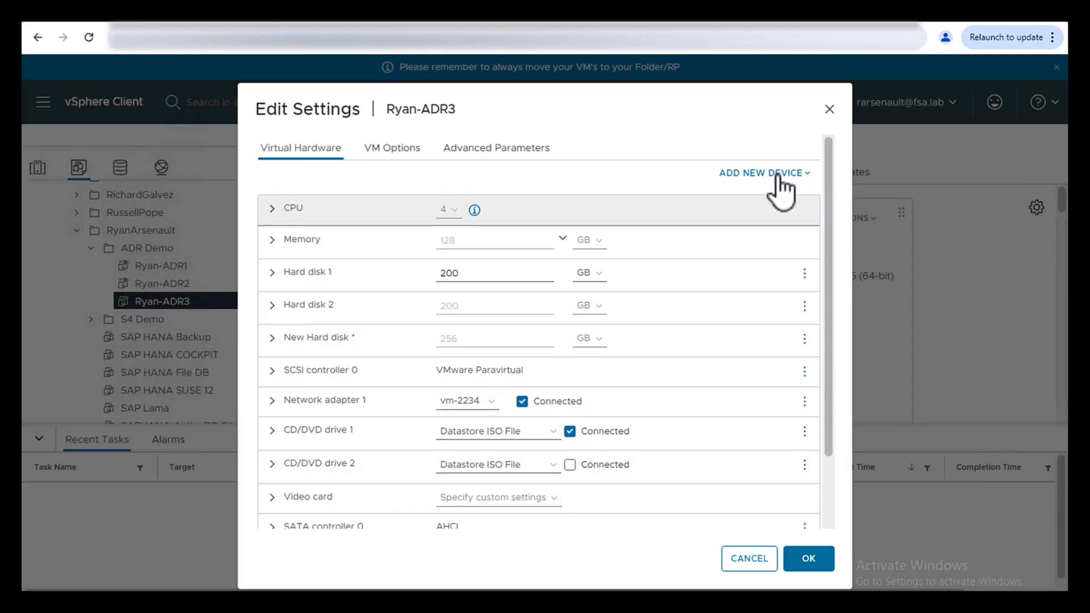
Add a second RDM disk using the 128 GB LUN 233 that matches the HANAADR2-log volume's serial, and save the virtual machine's settings
click(777, 174)
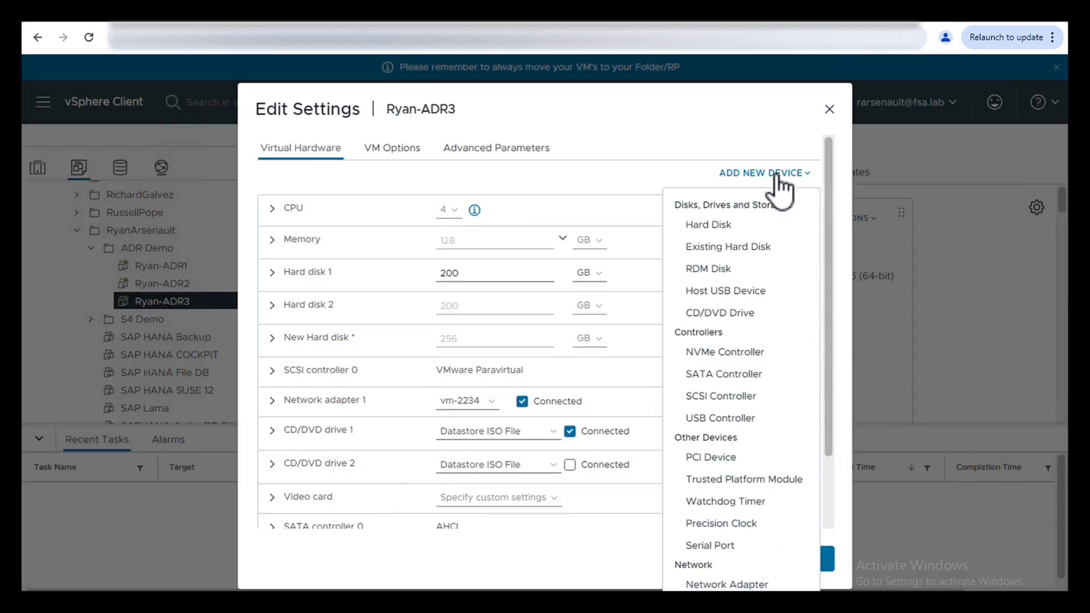
click(717, 269)
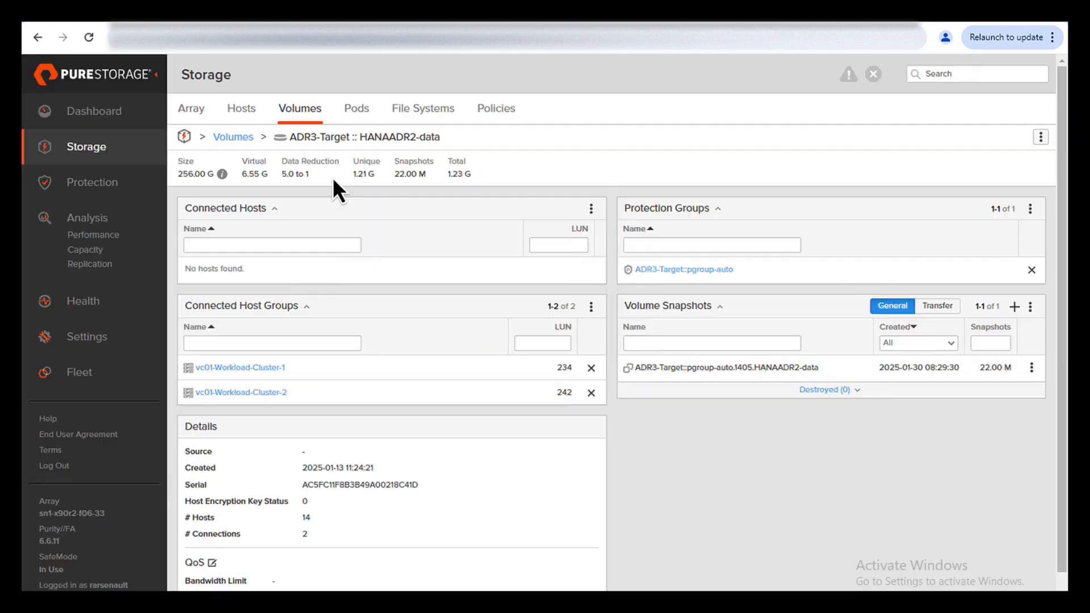
click(319, 137)
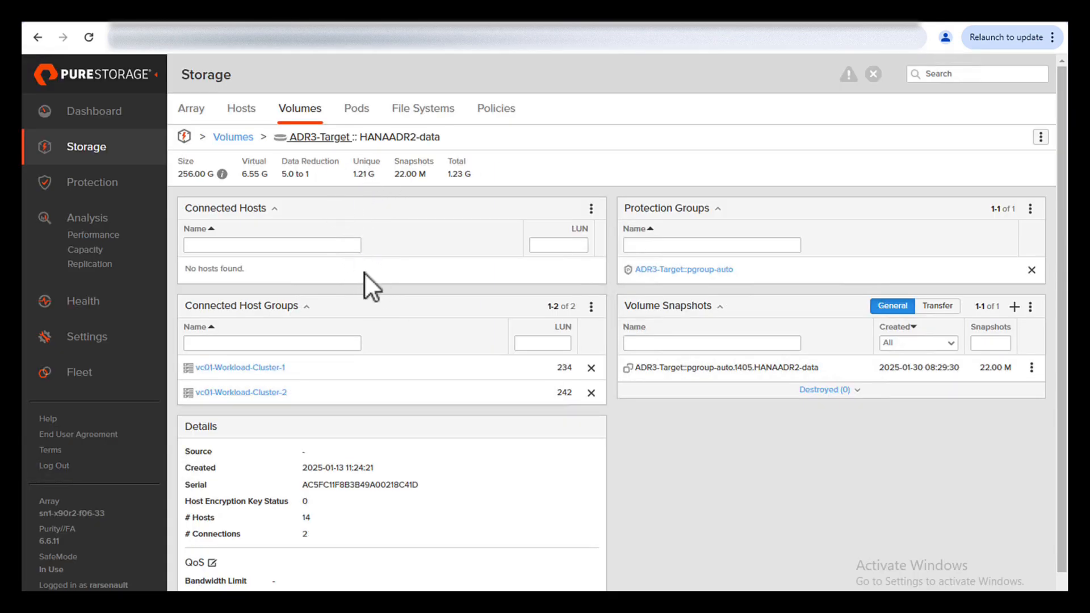
click(266, 457)
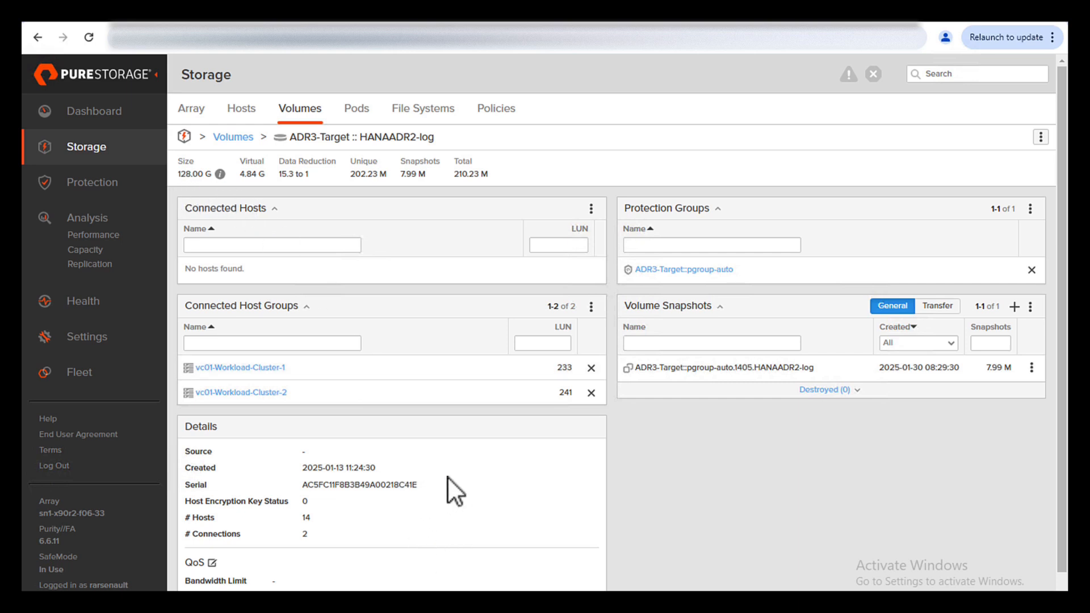
click(454, 7)
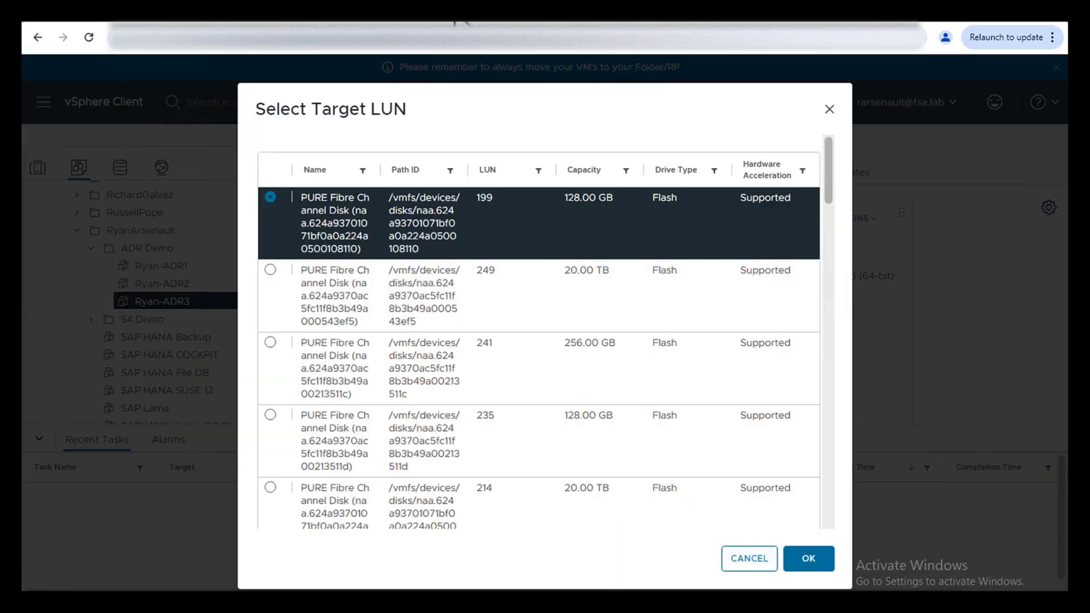
click(586, 175)
scroll(479, 389, down, 3)
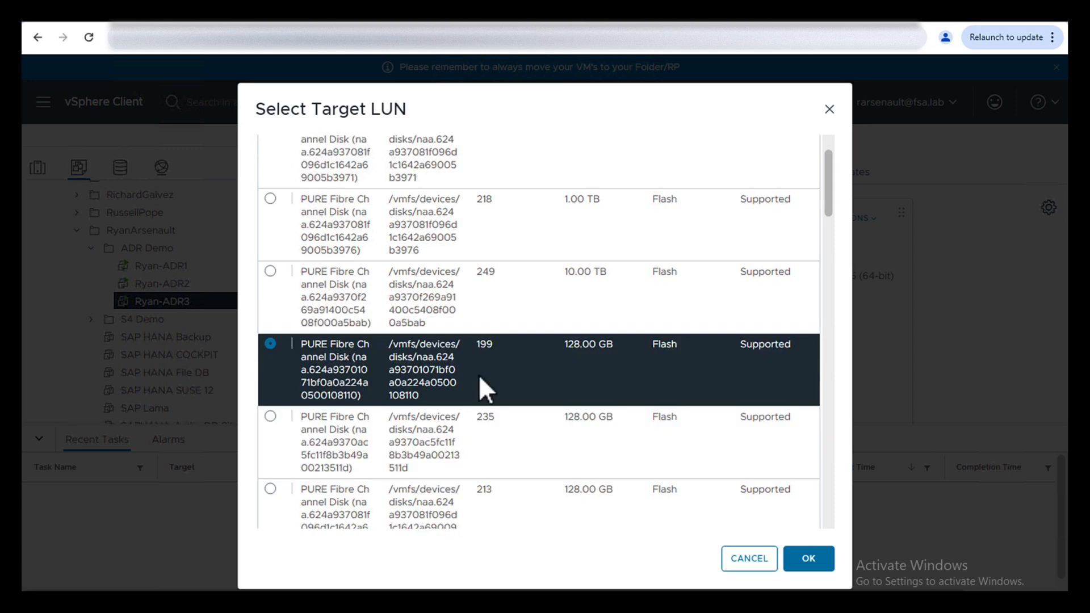
scroll(488, 363, down, 1)
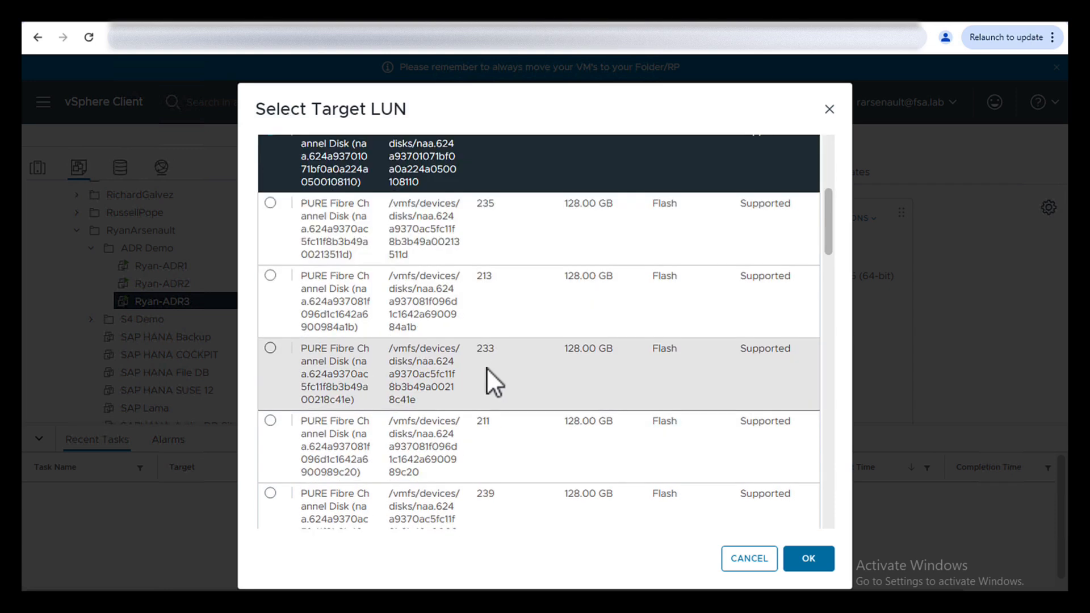
click(271, 349)
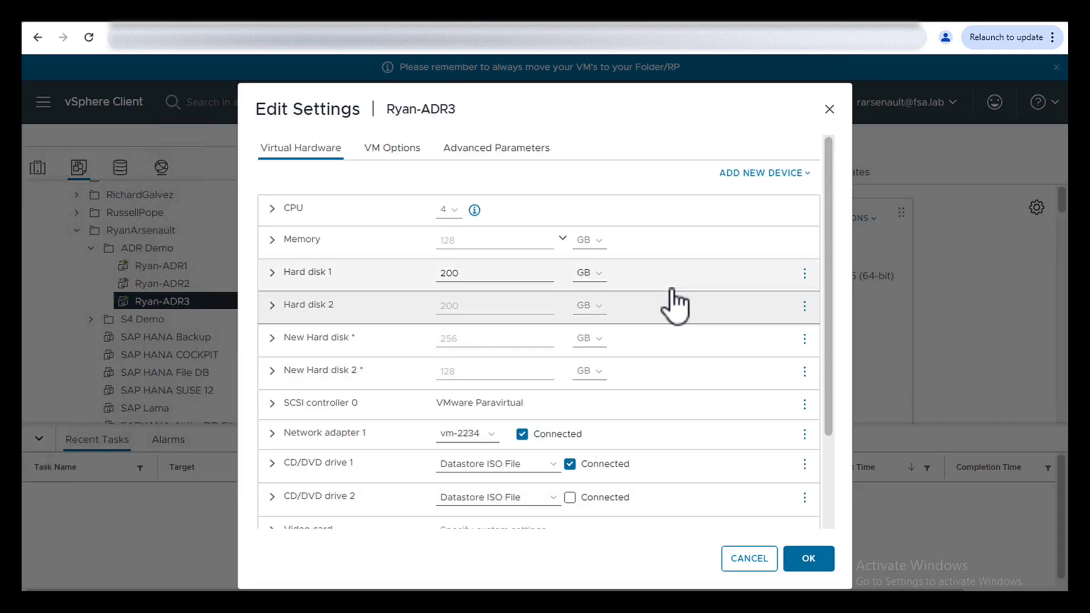
click(811, 562)
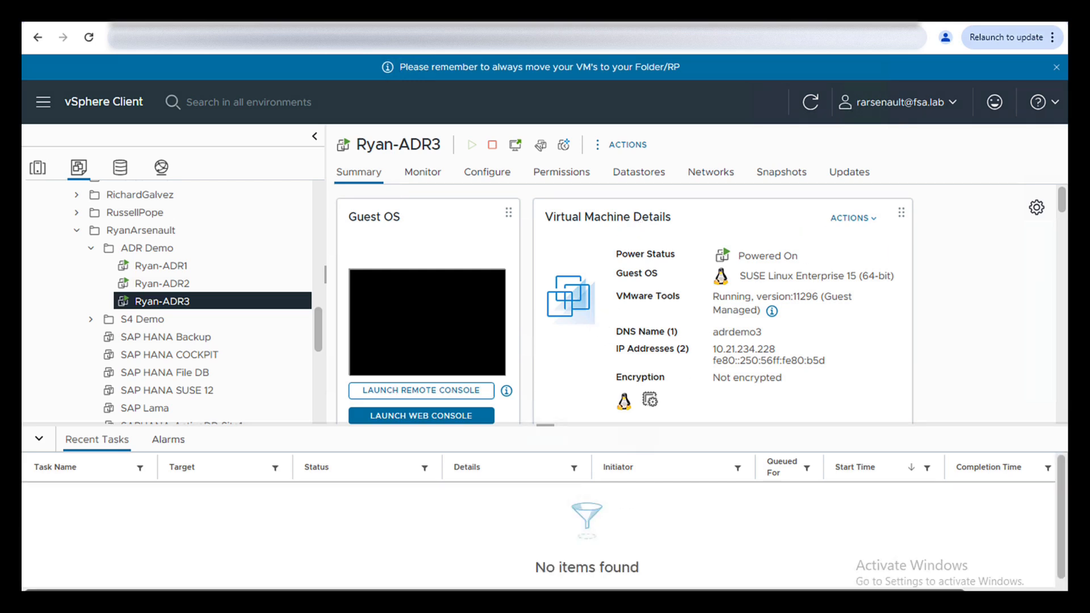
Switch to the ADR3 session in MobaXterm and list the host's disks with fdisk -l
click(601, 602)
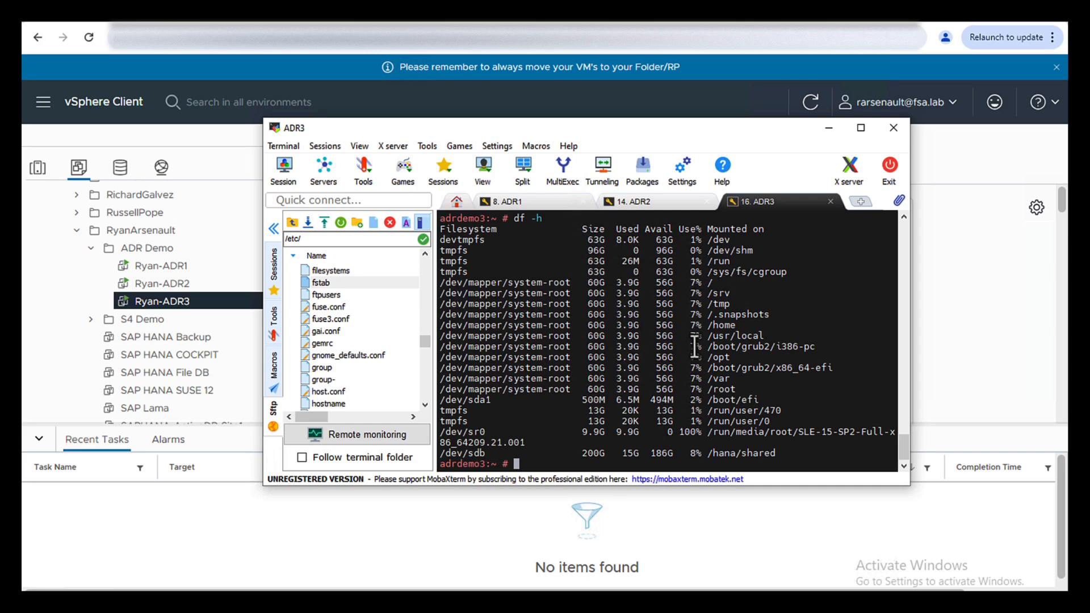
text(fdisk -l)
key(Return)
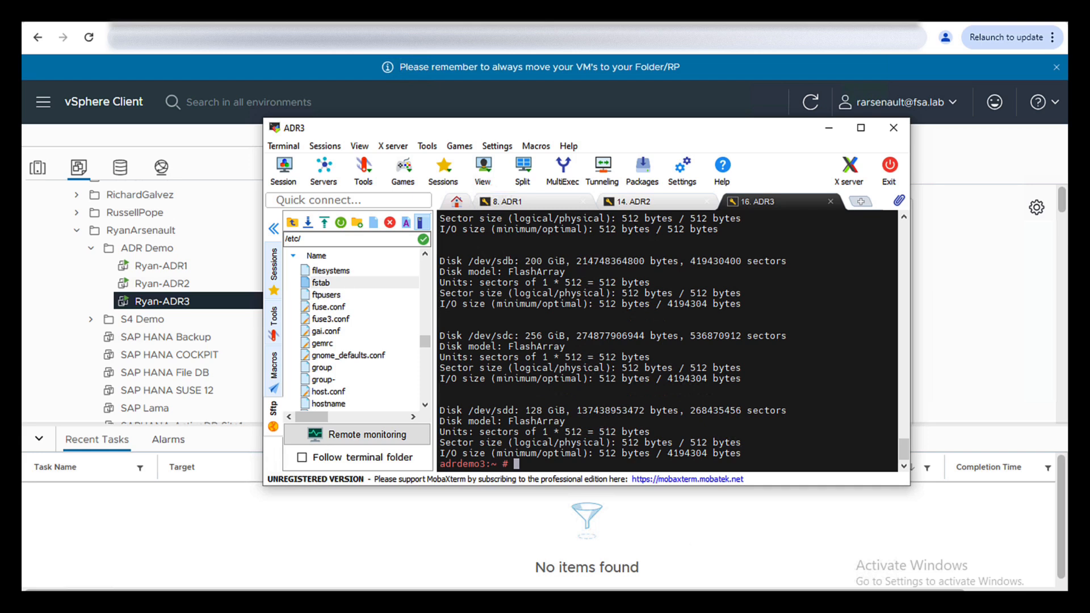
Mount /dev/sdc at /hana/data and /dev/sdd at /hana/log
text(mount /dev/sdc /hana/data)
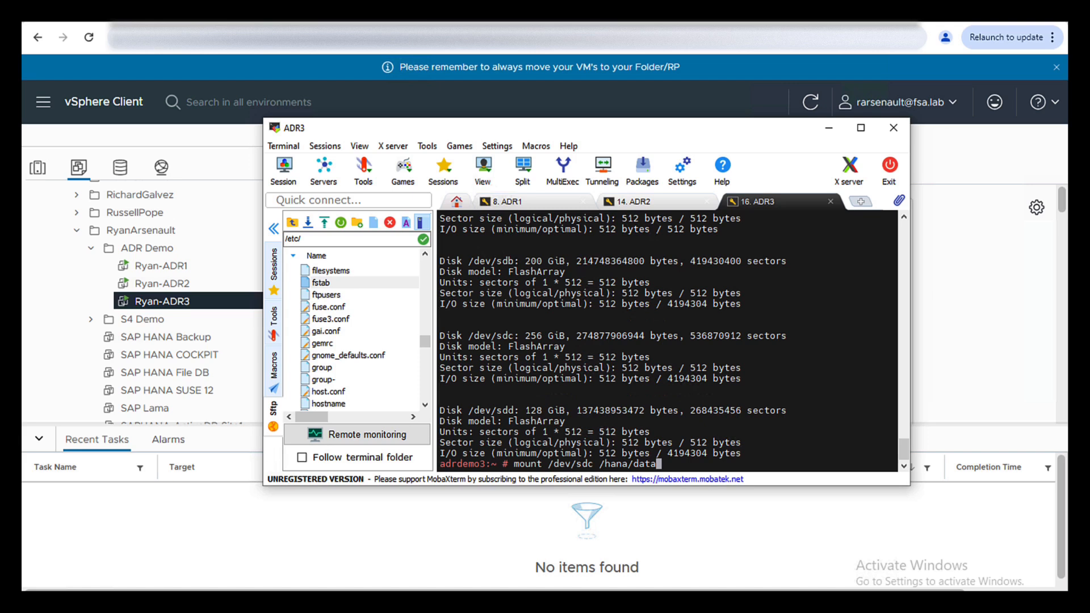
key(Return)
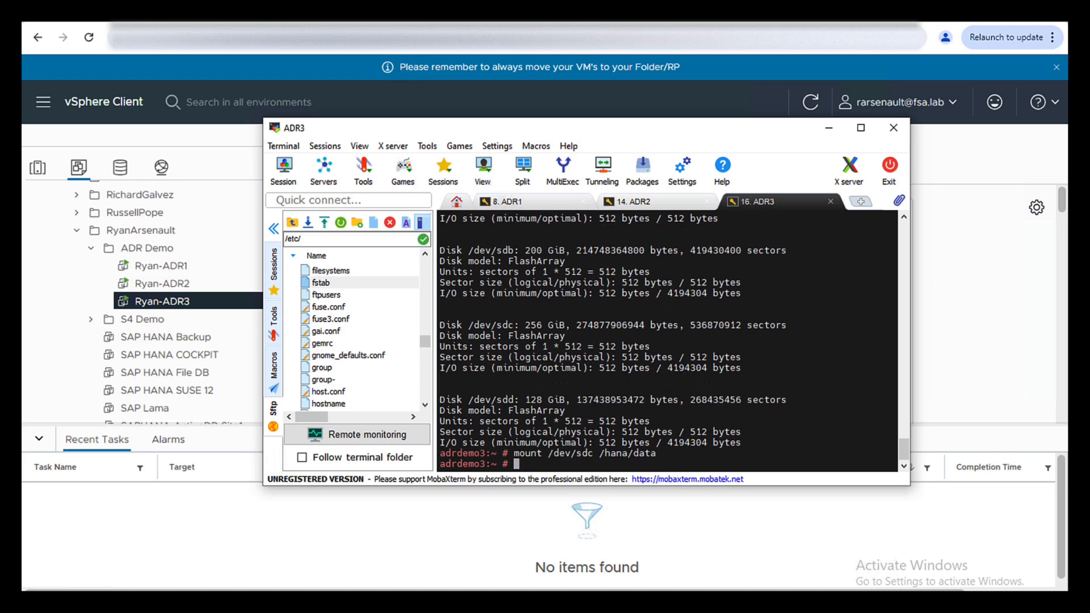
text(mount /dev/sdd /hana/log)
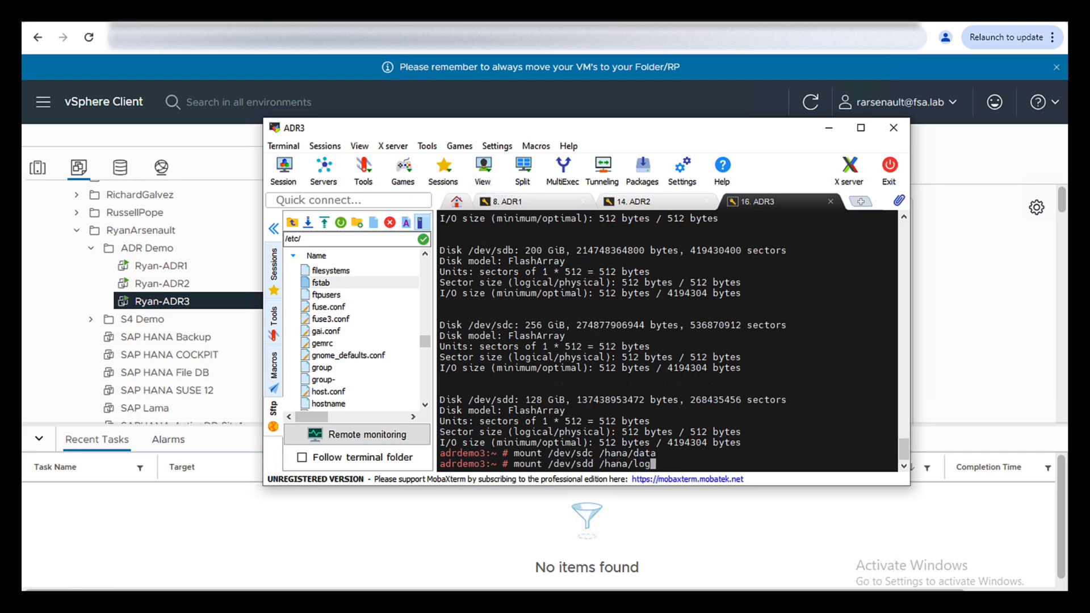
key(Return)
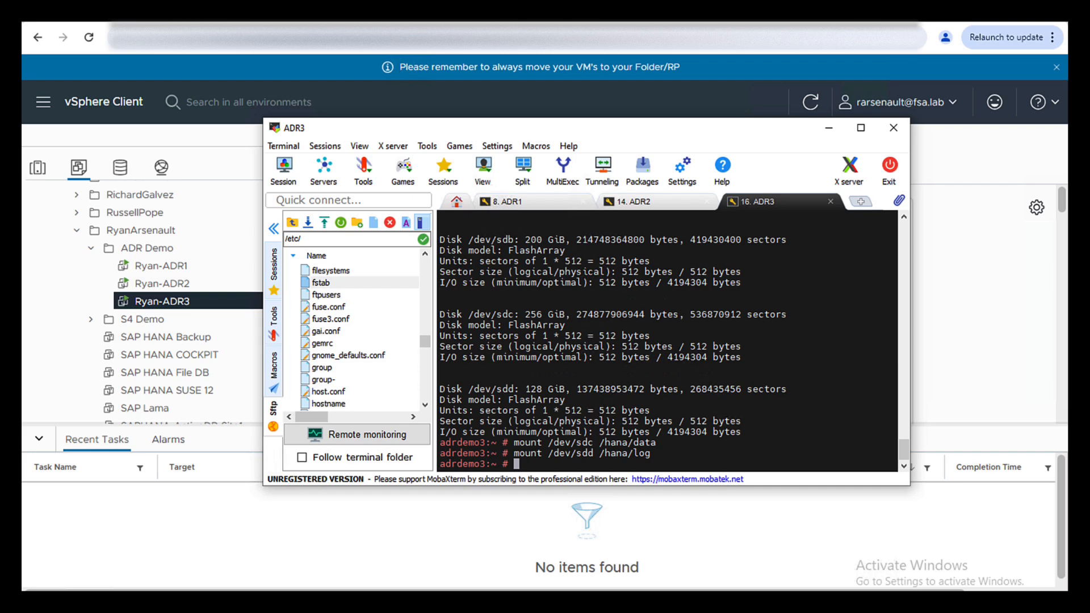
Go to the /hana/data directory and list its contents
text(cd /hana/dadta)
key(BackSpace)
key(BackSpace)
key(BackSpace)
text(ta)
key(Return)
text(ls)
key(Return)
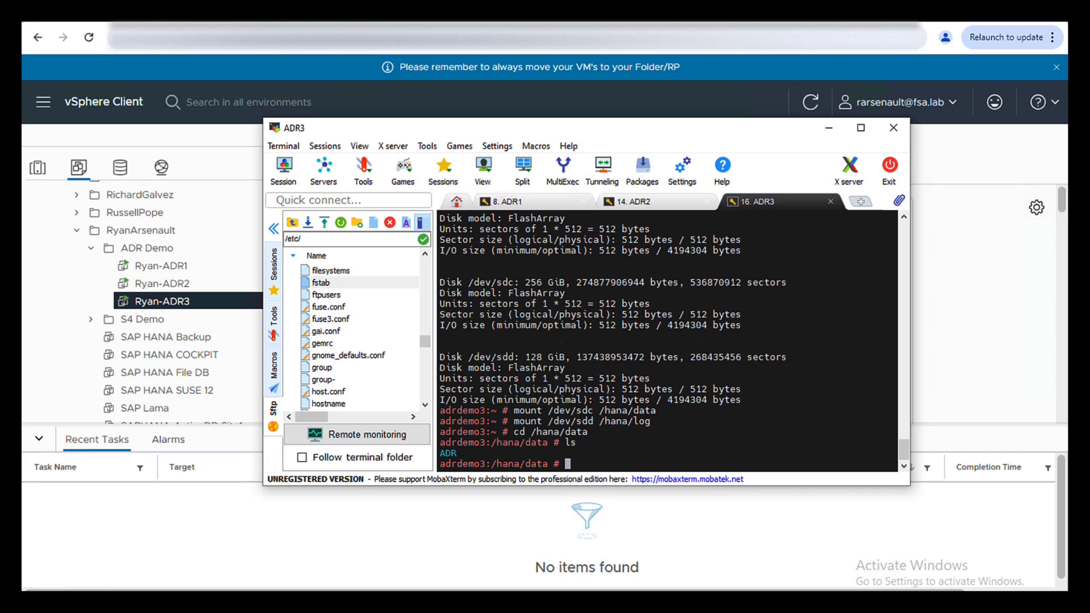
As user adradm, run hdbnsutil -convertTopology and start the database with HDB start
text(su - adradm)
key(Return)
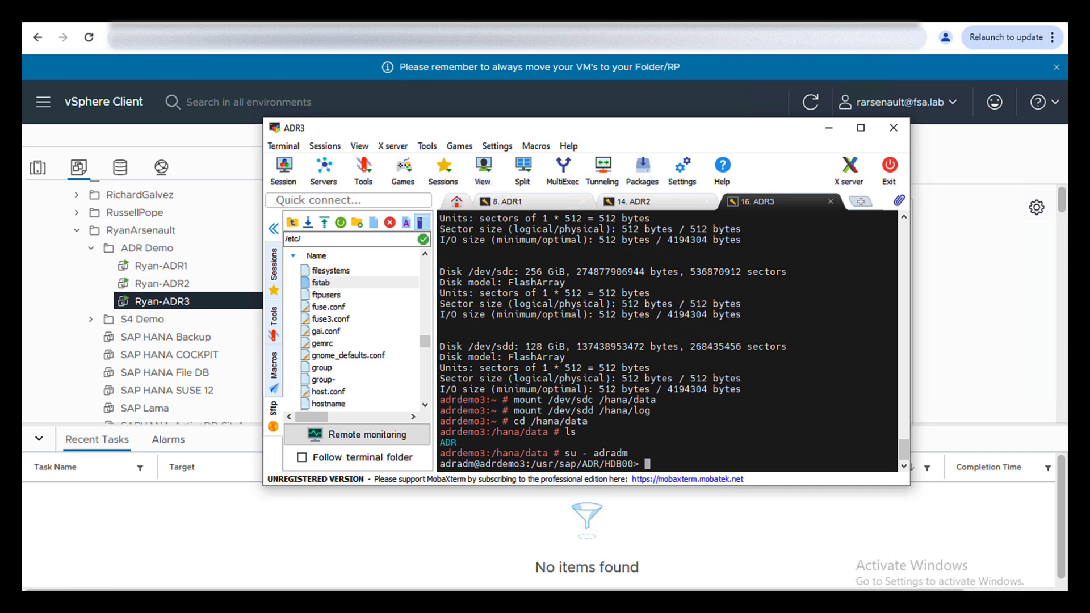
text(hdbnsutil - convertTopology)
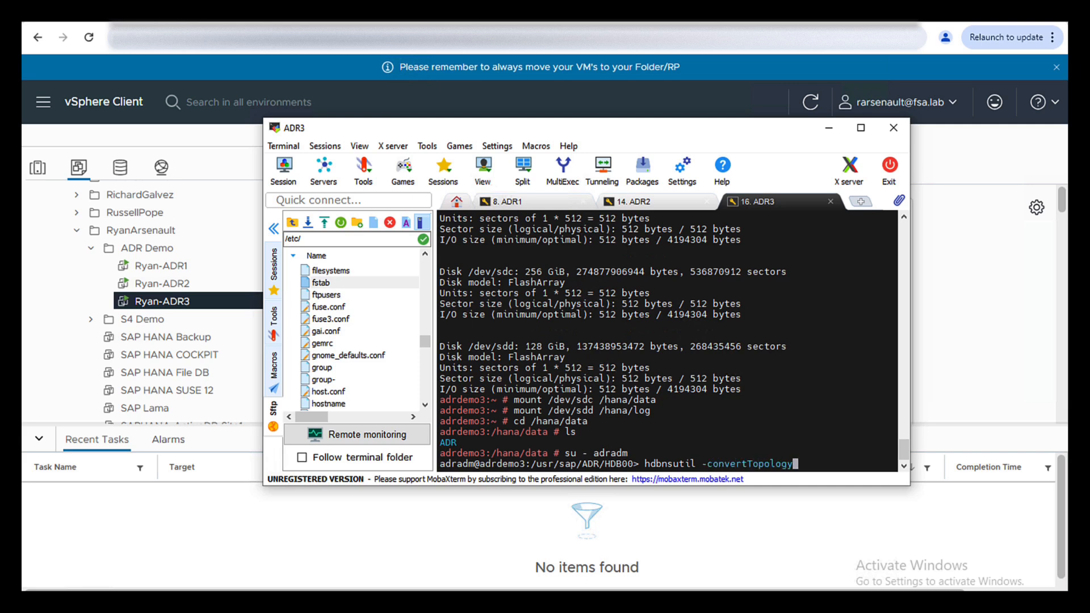
key(Return)
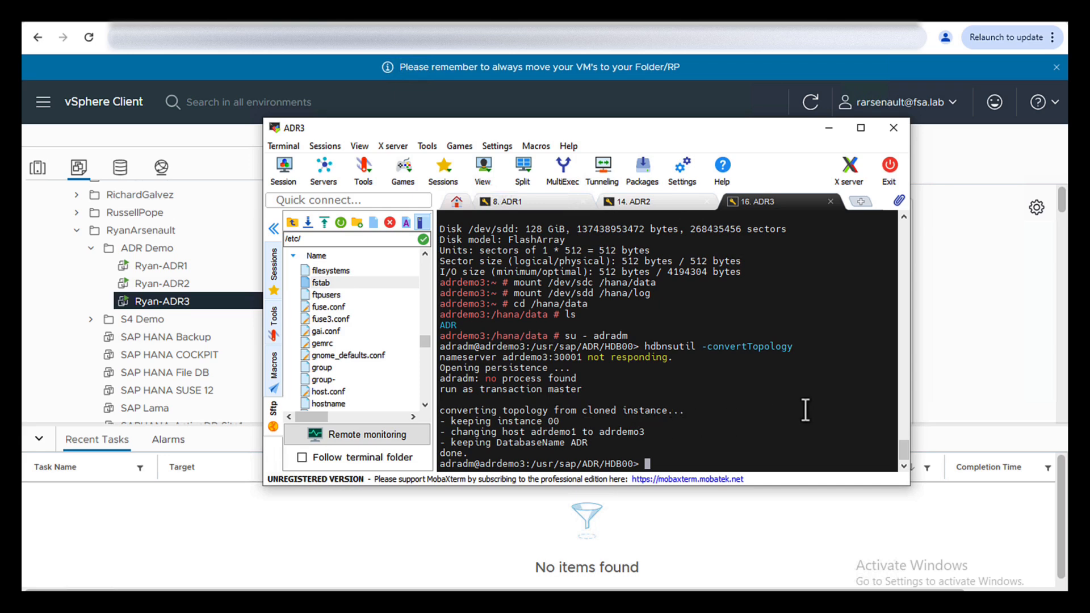
text(HDB start)
key(Return)
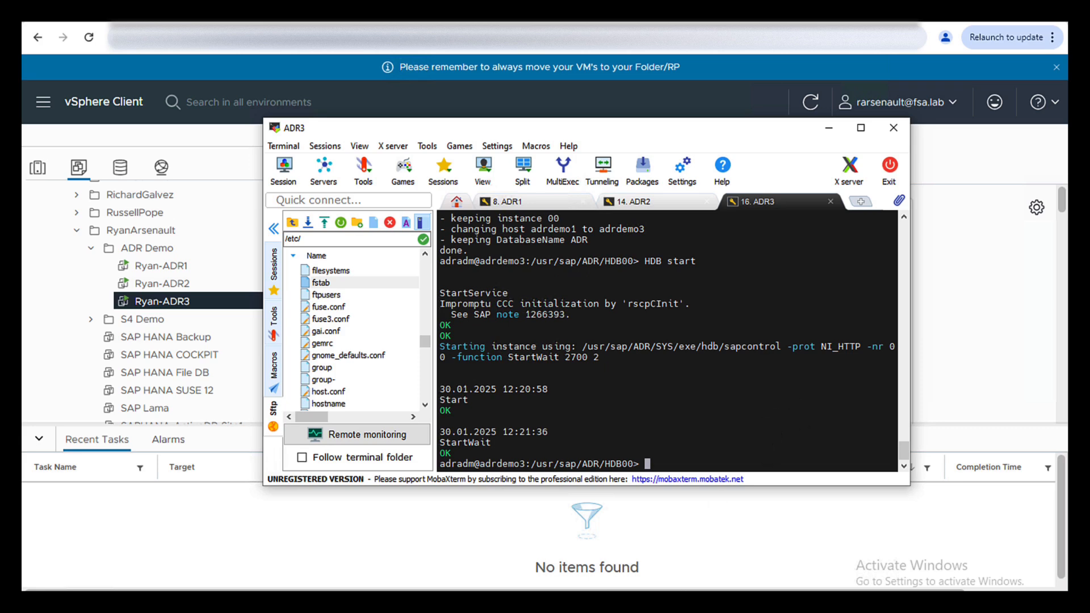
Switch to SAP HANA Studio and open a SQL console for the SYSTEMDB@ADR (SYSTEM) ADR3 system
click(709, 602)
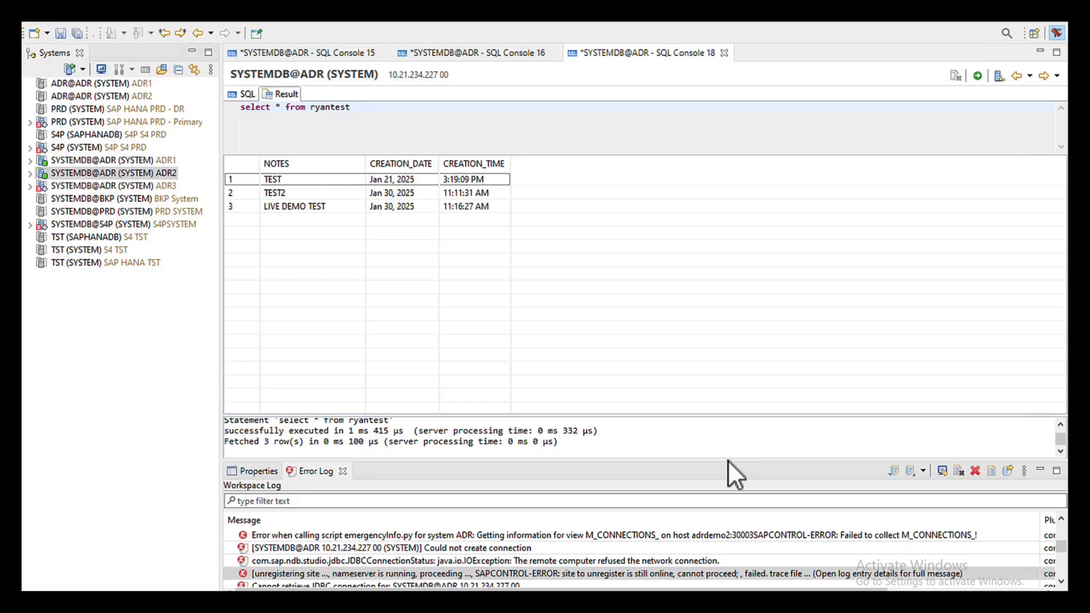
right_click(87, 188)
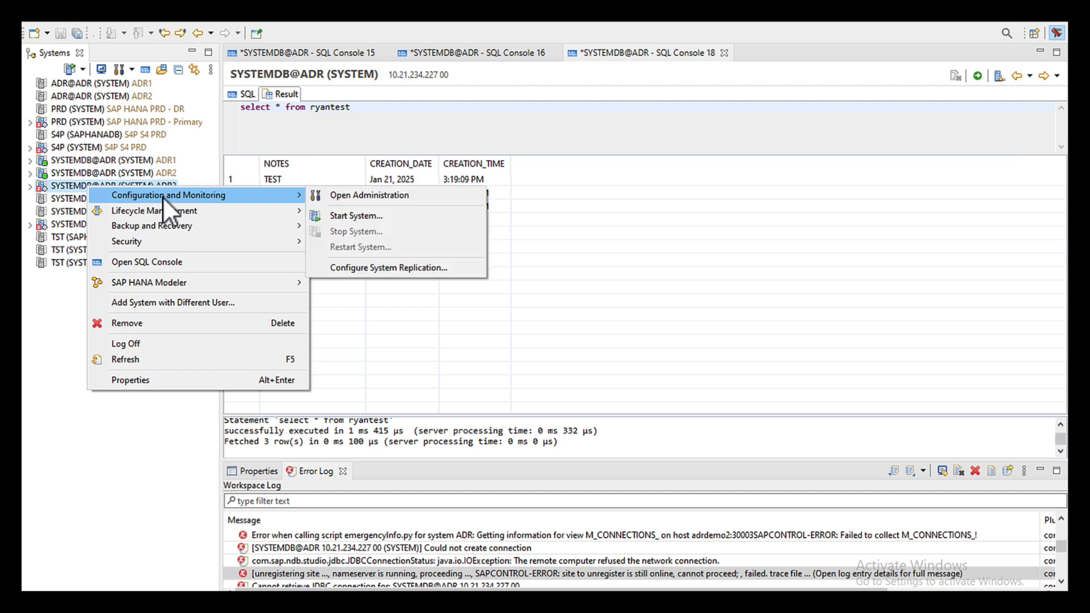
click(165, 261)
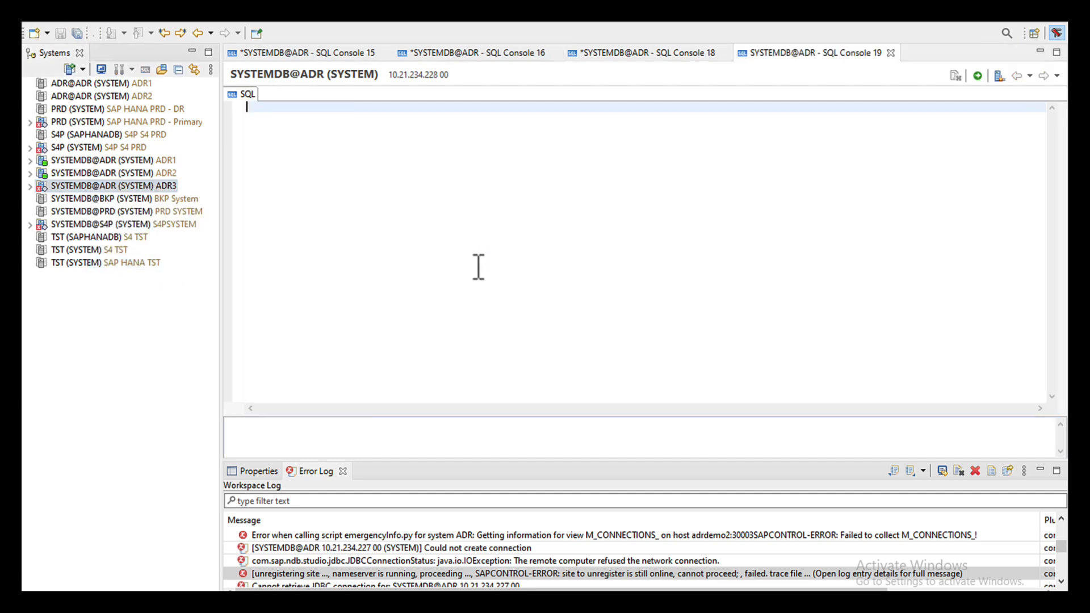
Run the query "select * from ryantest" and widen the NOTES column of the result to read its full entries
text(seslec)
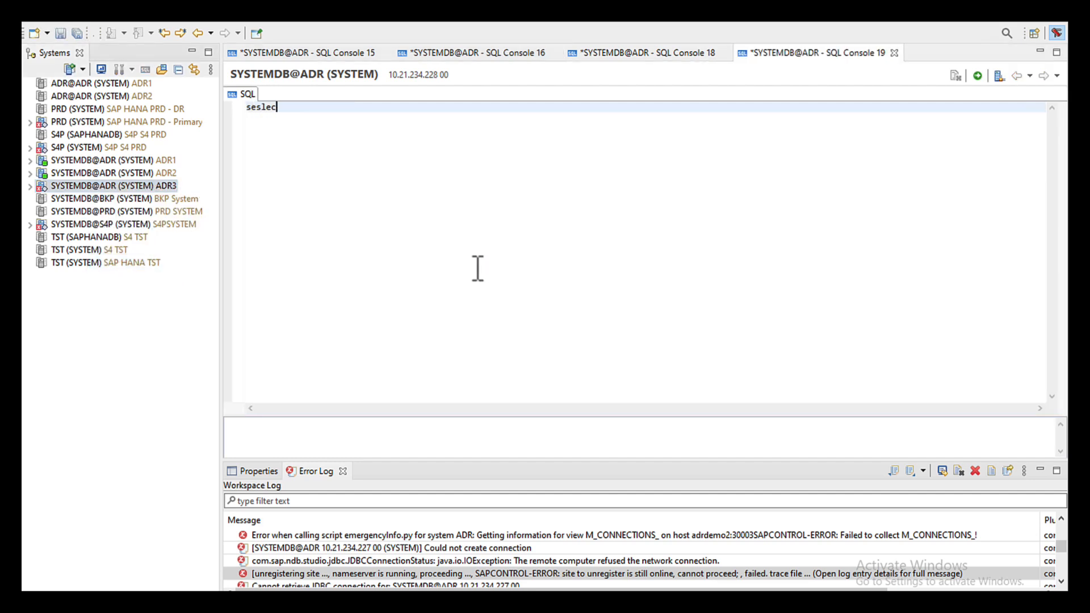
key(BackSpace)
key(BackSpace)
key(BackSpace)
text(elec t* from)
key(BackSpace)
key(BackSpace)
key(BackSpace)
key(BackSpace)
key(BackSpace)
key(BackSpace)
key(BackSpace)
key(BackSpace)
text(t * from ryantest)
click(977, 76)
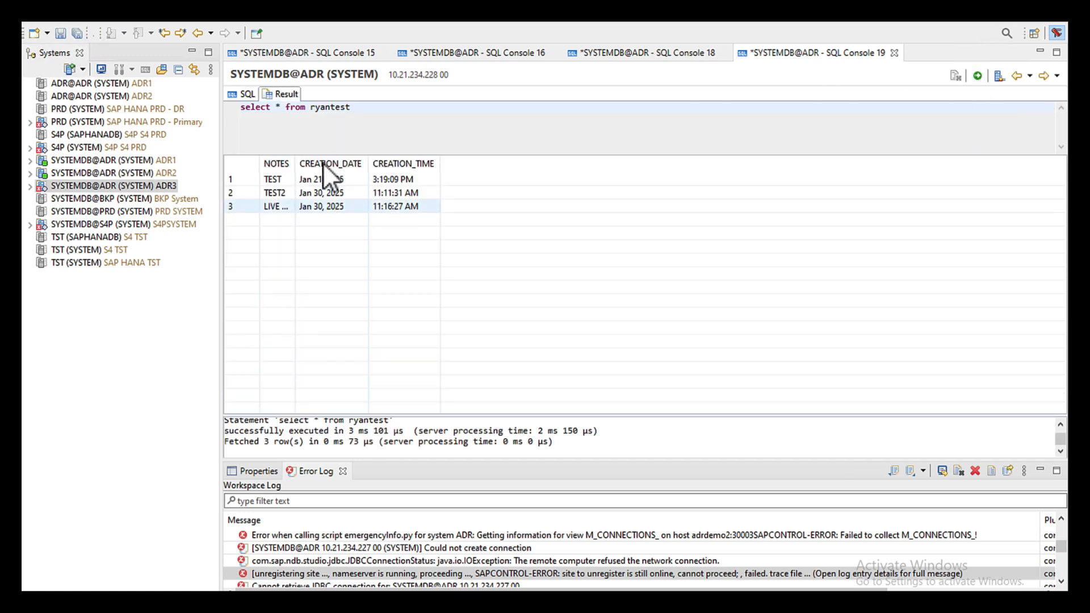
drag(296, 160, 373, 161)
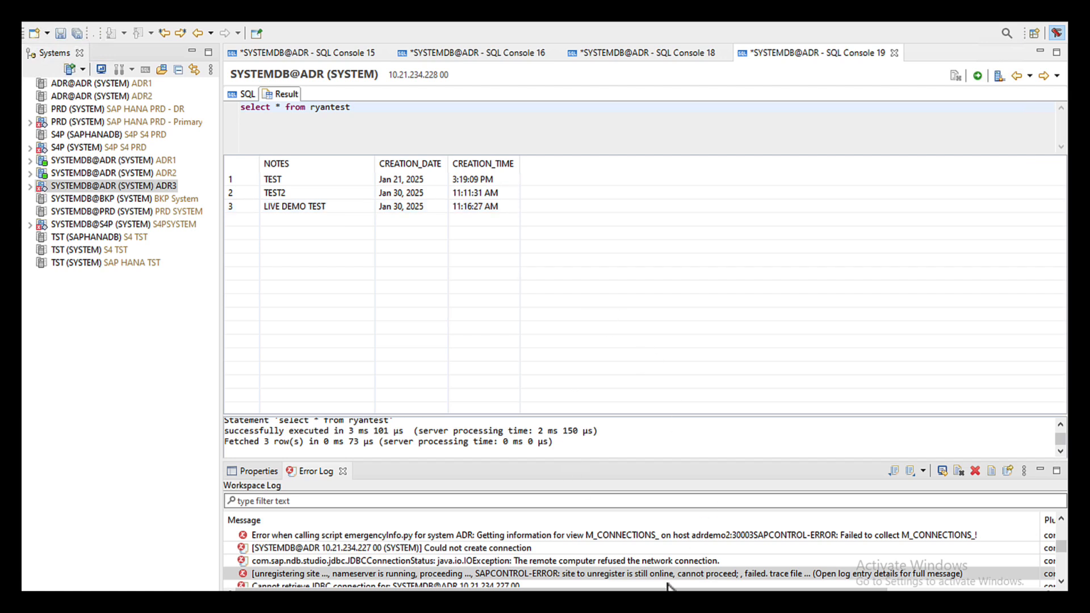
Return to the ADR3 session in MobaXterm and stop the database with HDB stop
click(640, 597)
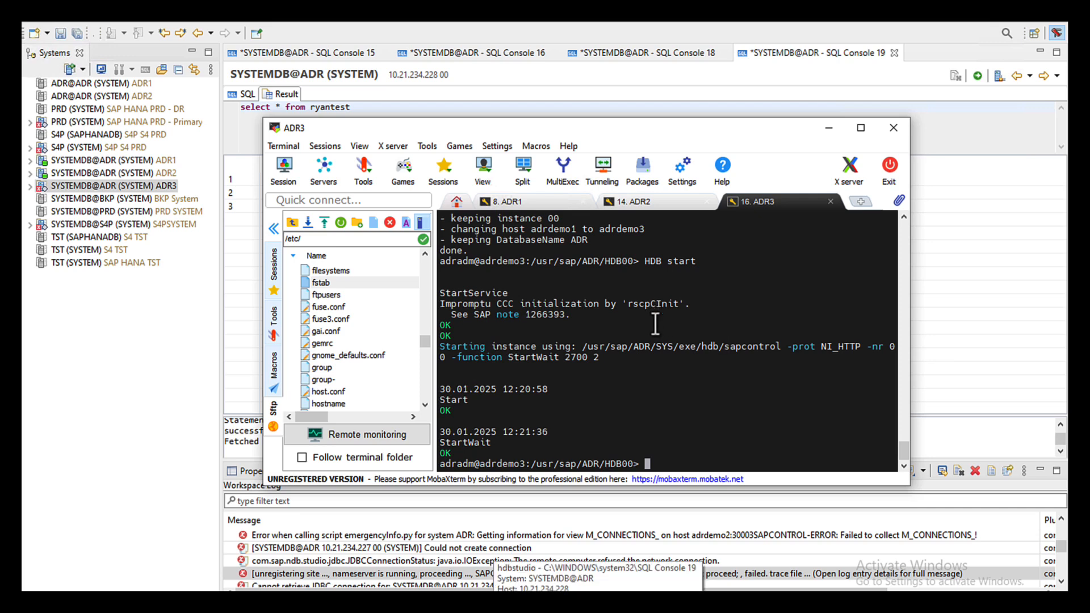
text(HDB stop)
key(Return)
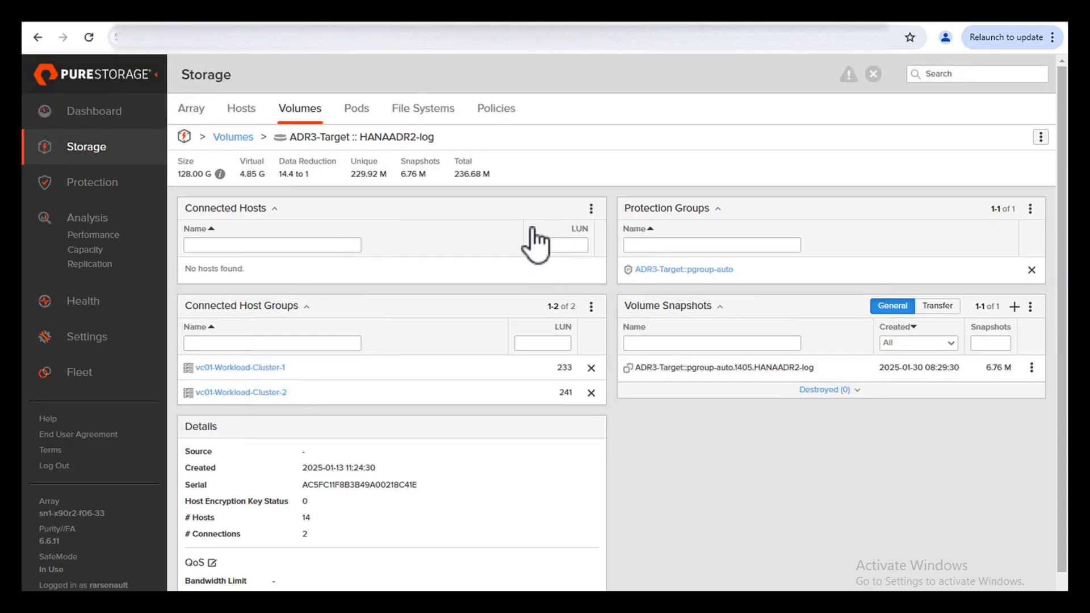
Find the ADR3-Target pod in Pure Storage by filtering pod names for adr3, and demote it
click(356, 108)
click(267, 246)
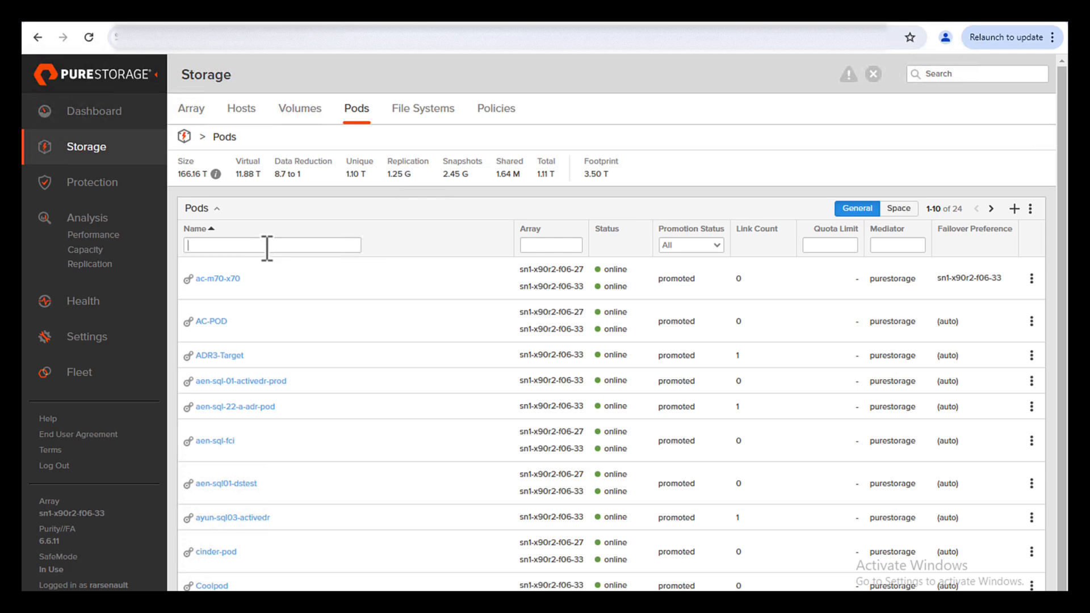
text(adr3)
click(225, 270)
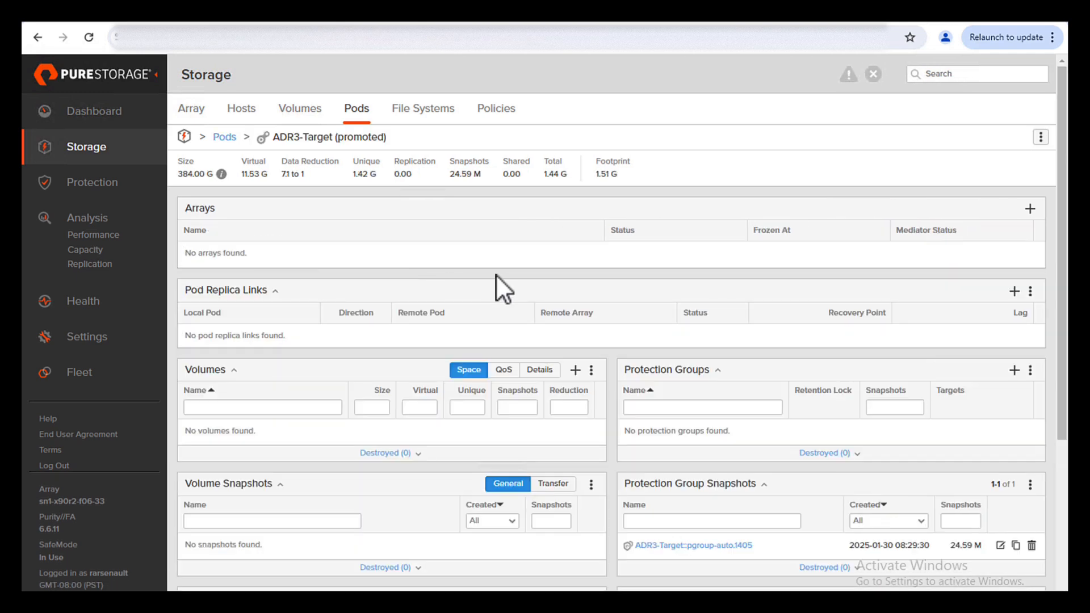
click(1040, 137)
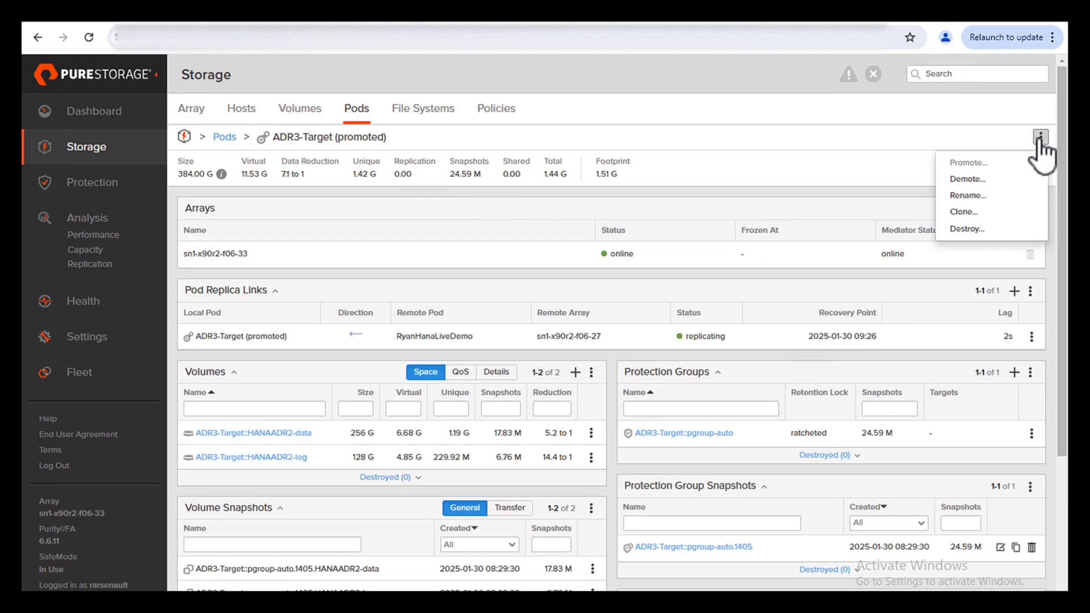
click(969, 180)
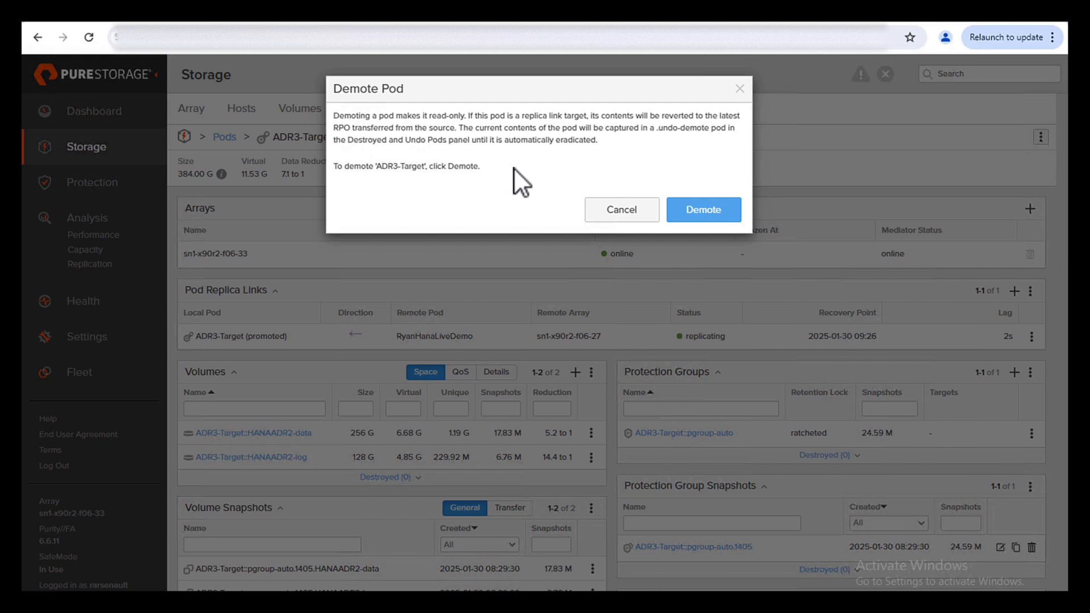
click(688, 210)
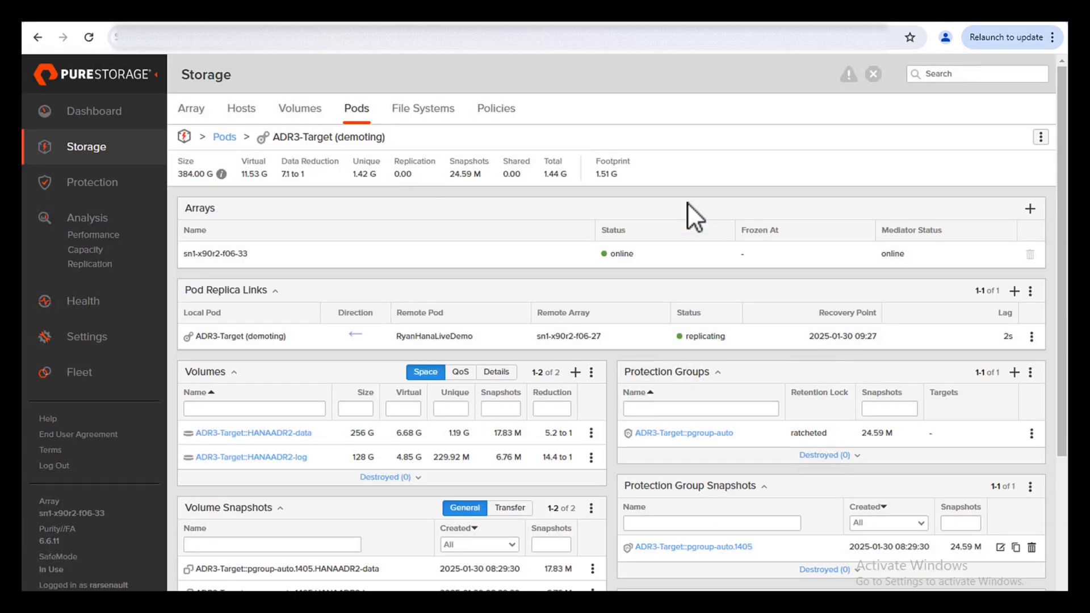